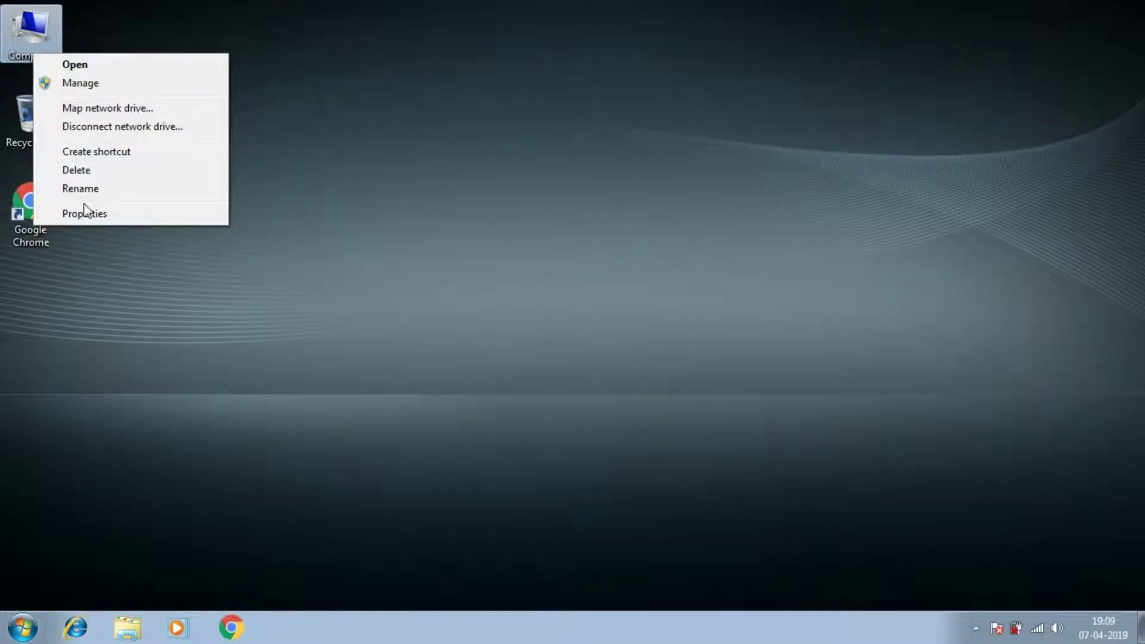
# Open System properties and confirm Windows 7 Home Basic, 64-bit, 2.00 GB RAM and activated status.
pyautogui.click(88, 213)
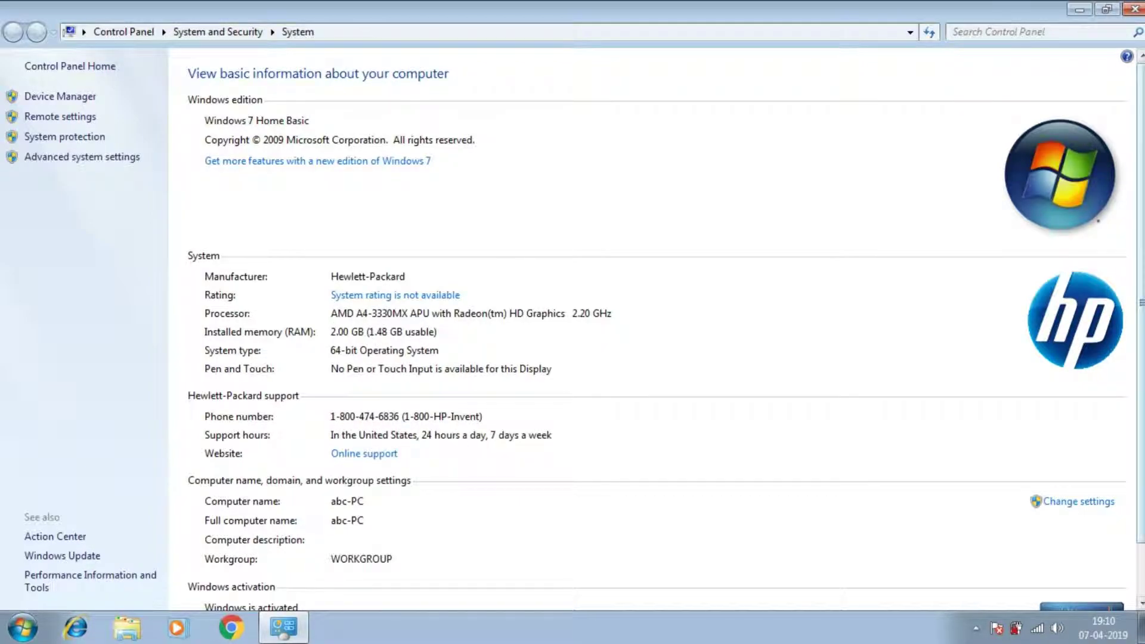
pyautogui.scroll(-2, 1079, 394)
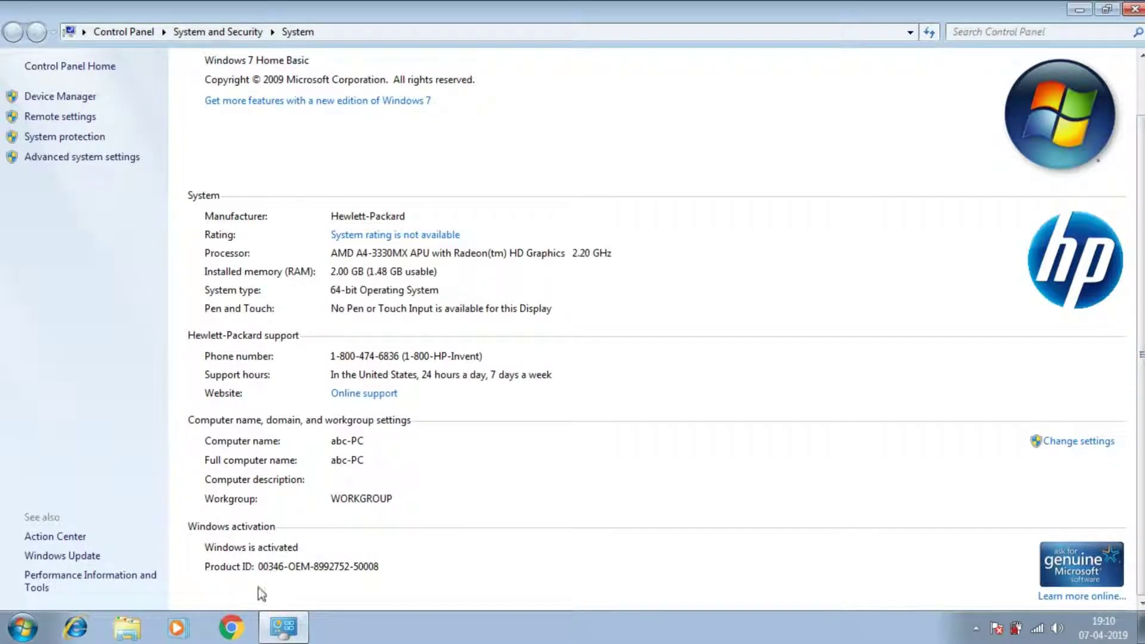
# Close System, launch Chrome, search Google for 'media creation tool' and open Microsoft's Windows 10 download page.
pyautogui.click(1134, 10)
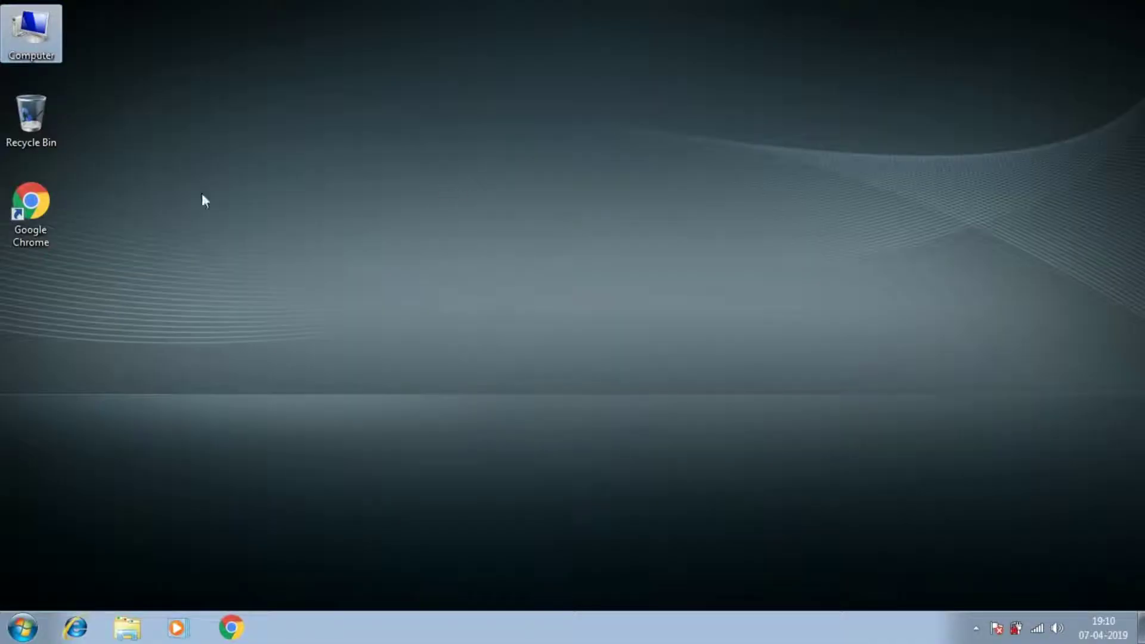
pyautogui.click(204, 226)
pyautogui.doubleClick(42, 213)
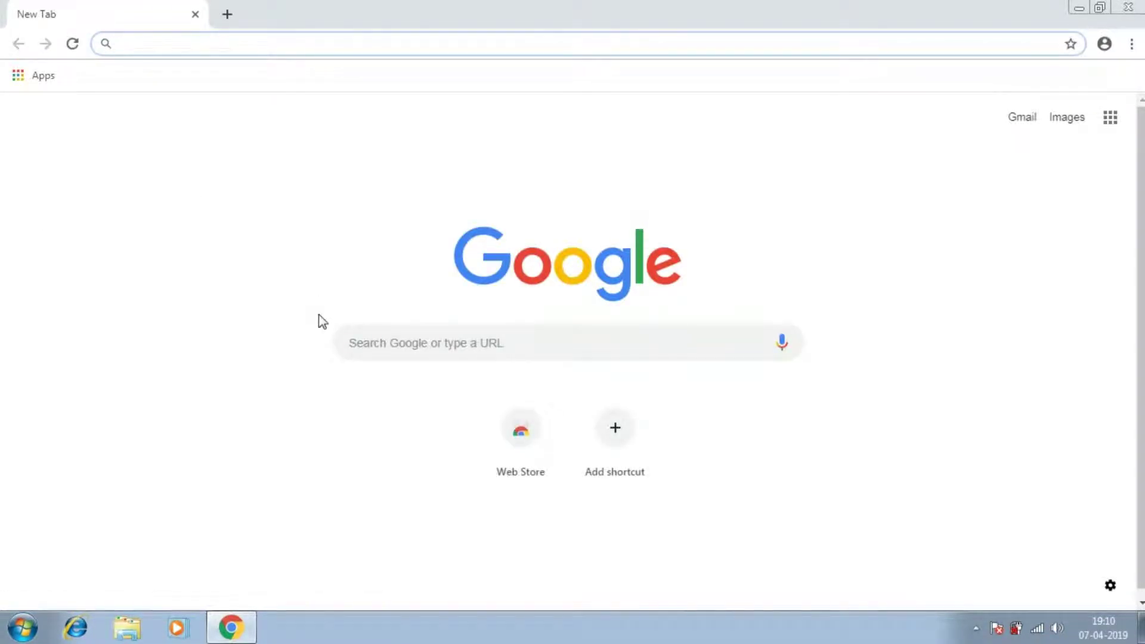
pyautogui.click(368, 342)
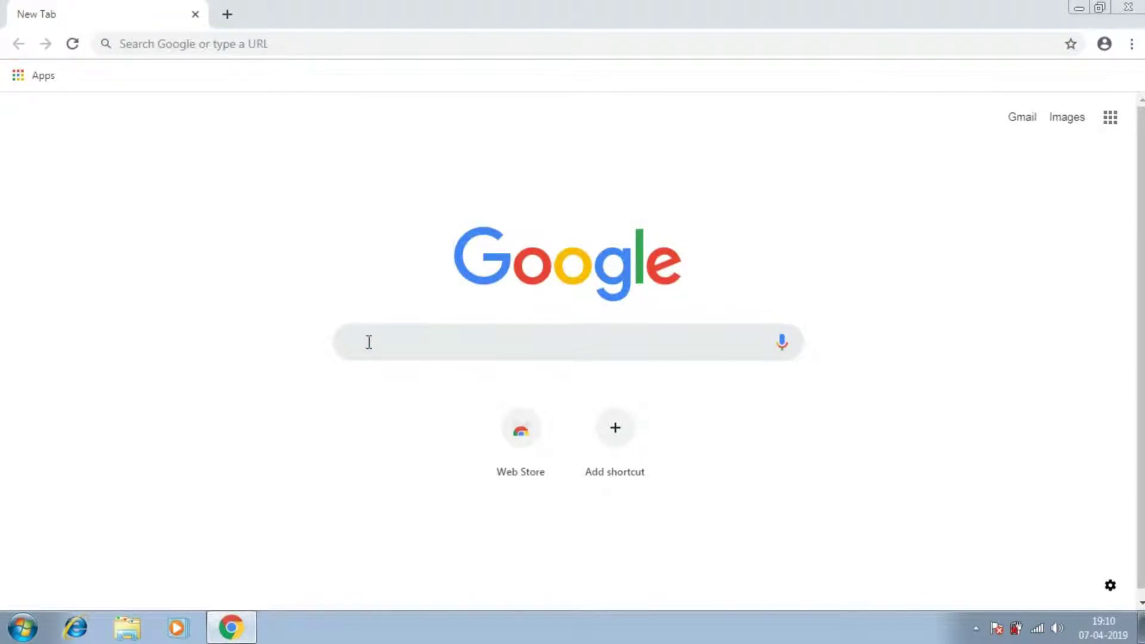
pyautogui.write('media ')
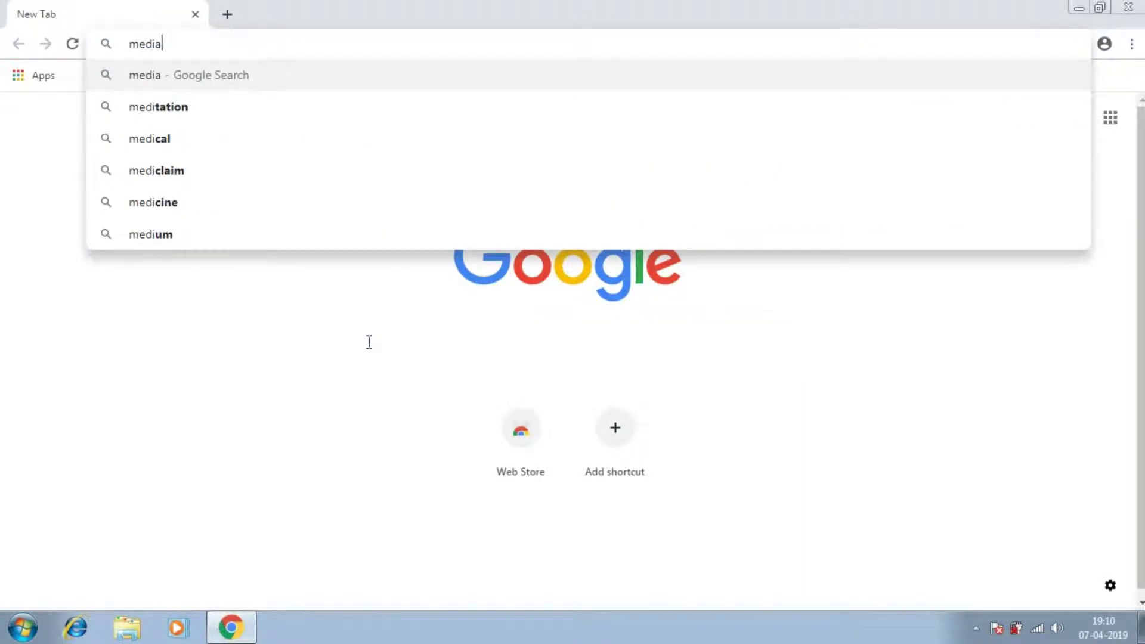
pyautogui.write('crea')
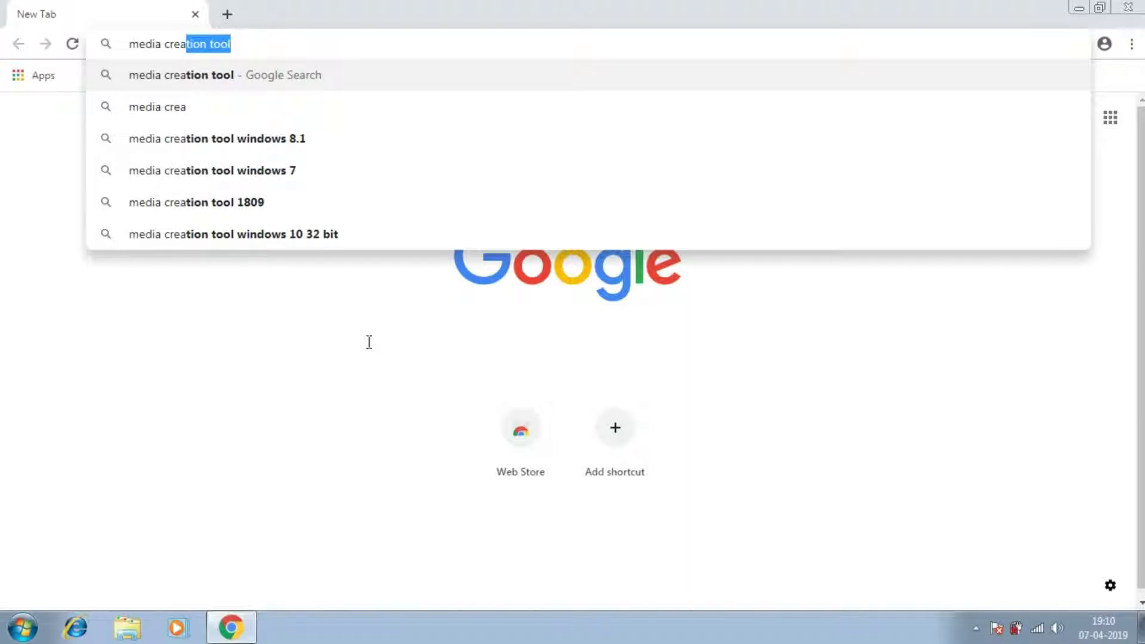
pyautogui.press('Return')
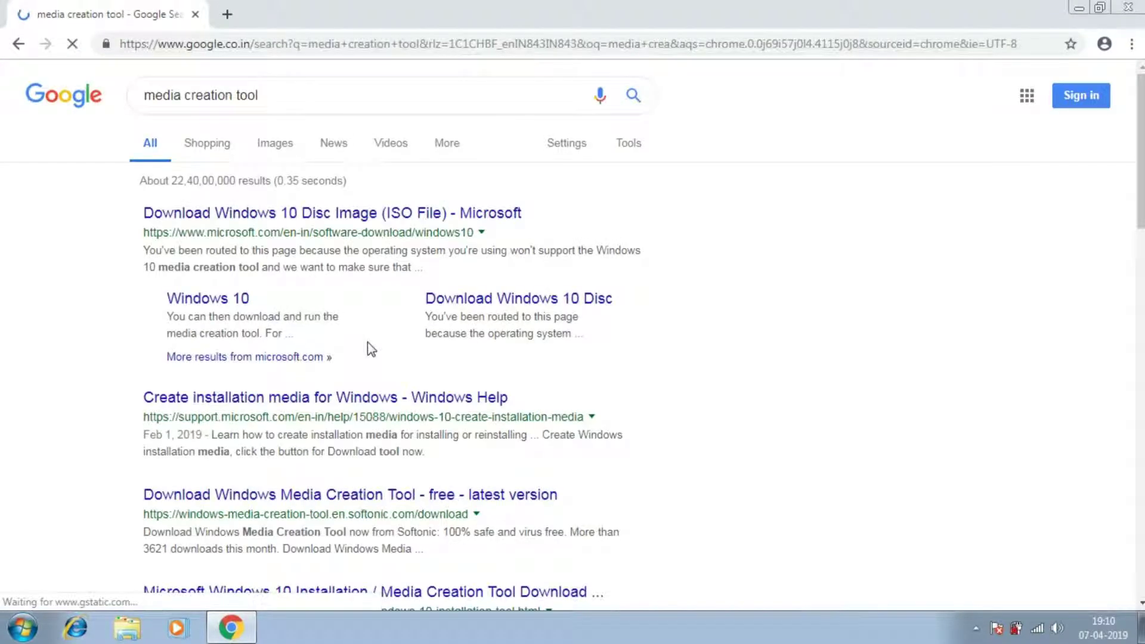
pyautogui.click(187, 215)
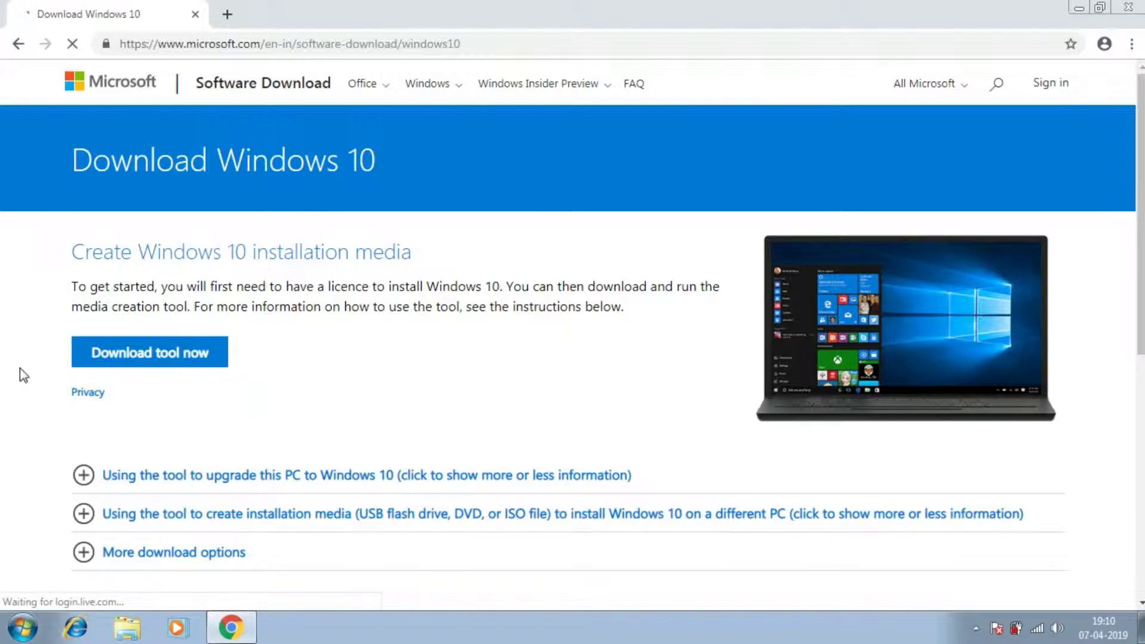
# Download MediaCreationTool.exe, run it from the download bar, and close Chrome.
pyautogui.click(143, 358)
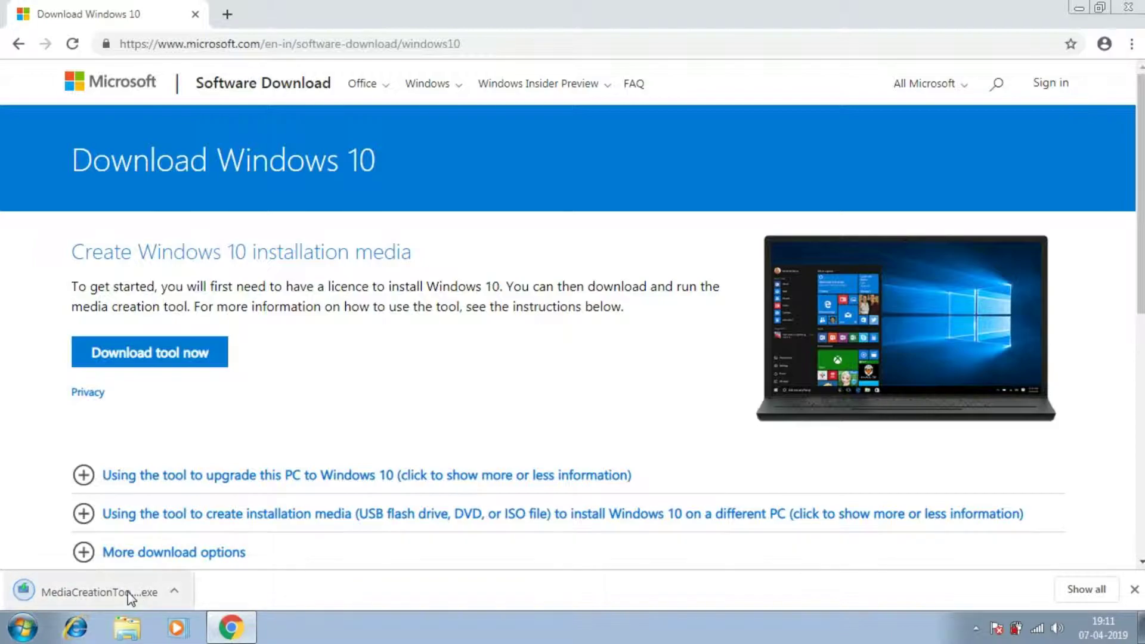
pyautogui.click(128, 592)
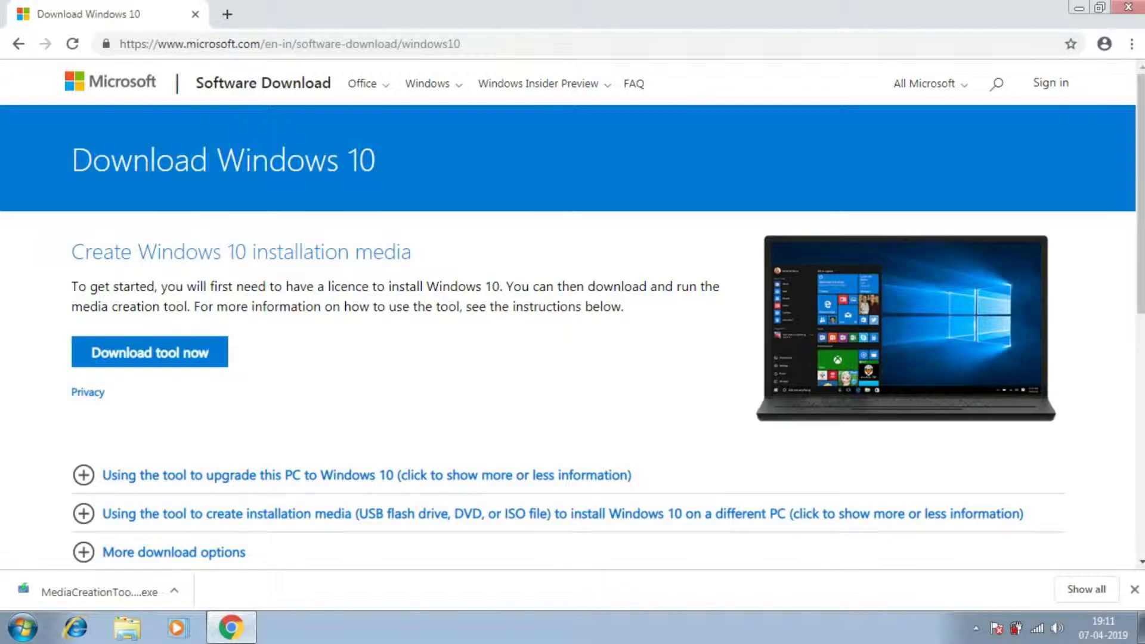
pyautogui.click(1129, 8)
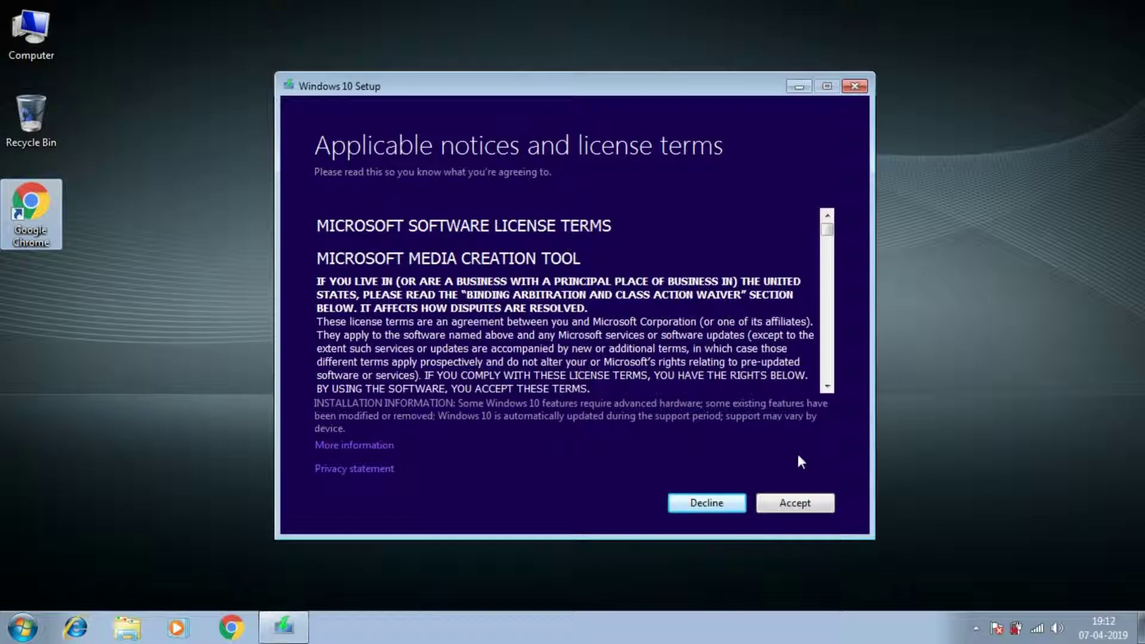
# Accept the license and select 'Create installation media (USB flash drive, DVD, or ISO file) for another PC'.
pyautogui.click(799, 508)
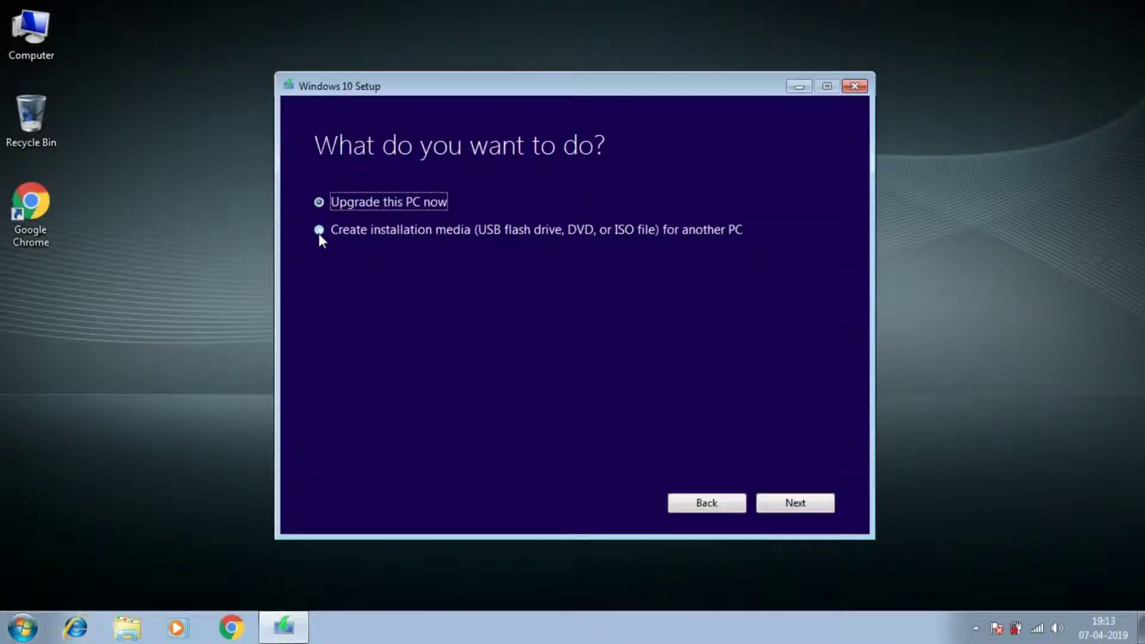
pyautogui.click(319, 231)
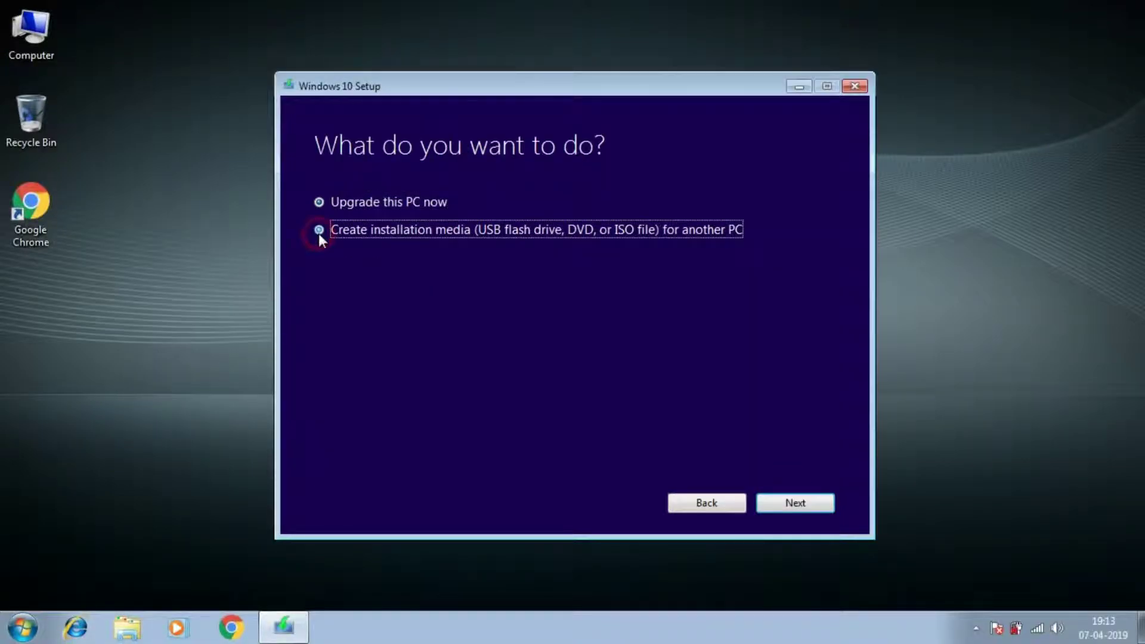
pyautogui.click(784, 504)
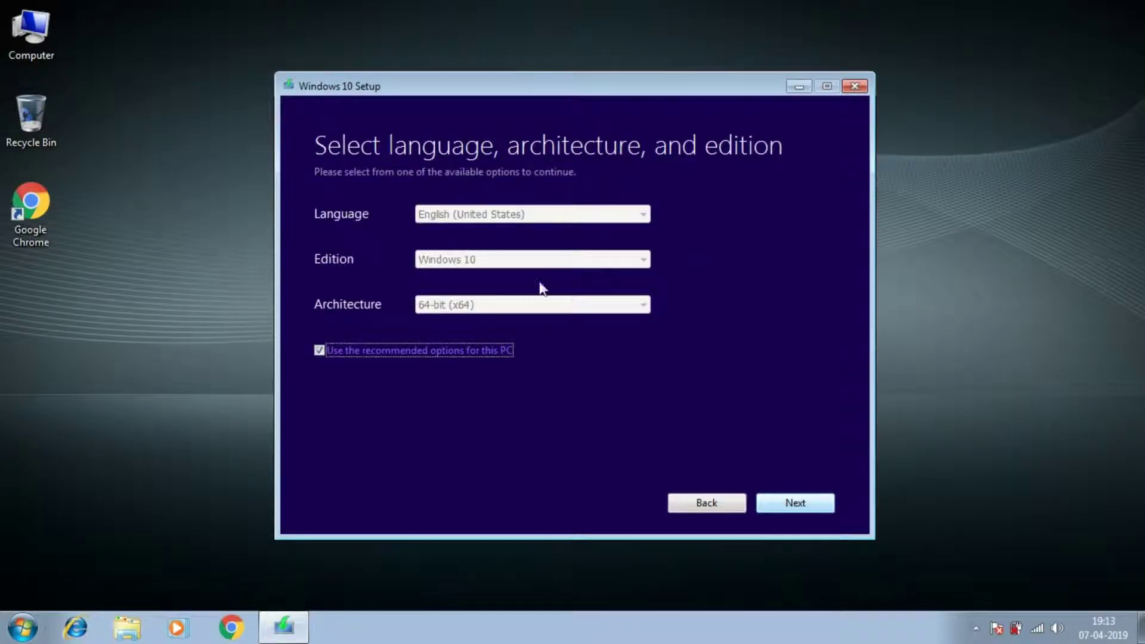
# Untick the recommended options and keep English (United States), Windows 10, 64-bit (x64).
pyautogui.click(326, 350)
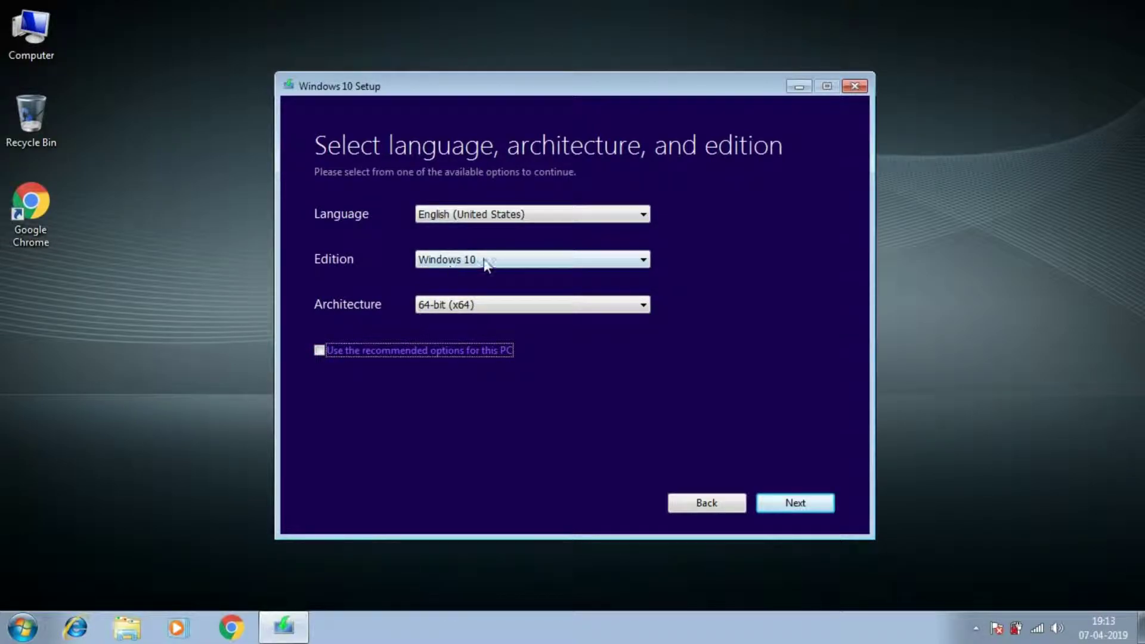
pyautogui.click(785, 502)
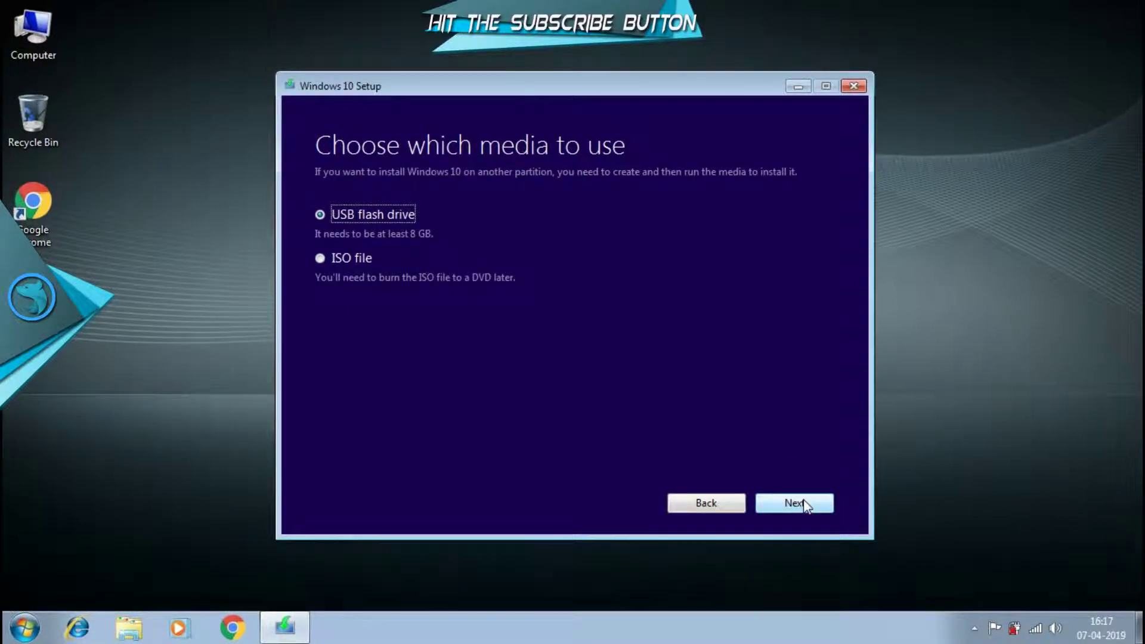
# Choose USB flash drive E:, create the Windows 10 media, and finish the tool once ready.
pyautogui.click(803, 501)
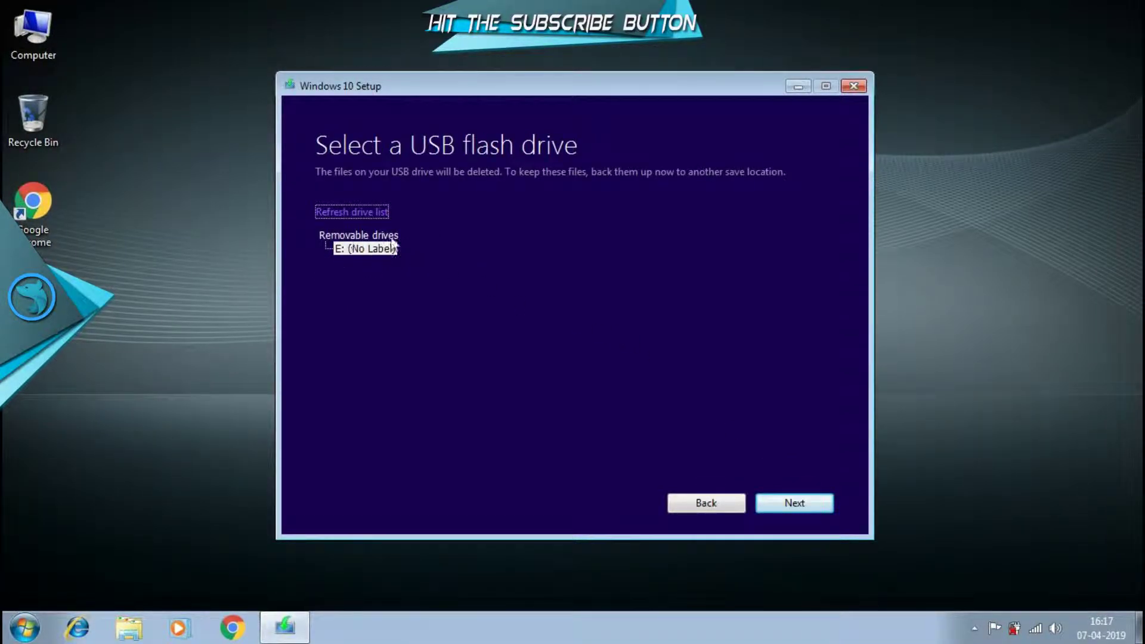
pyautogui.click(792, 511)
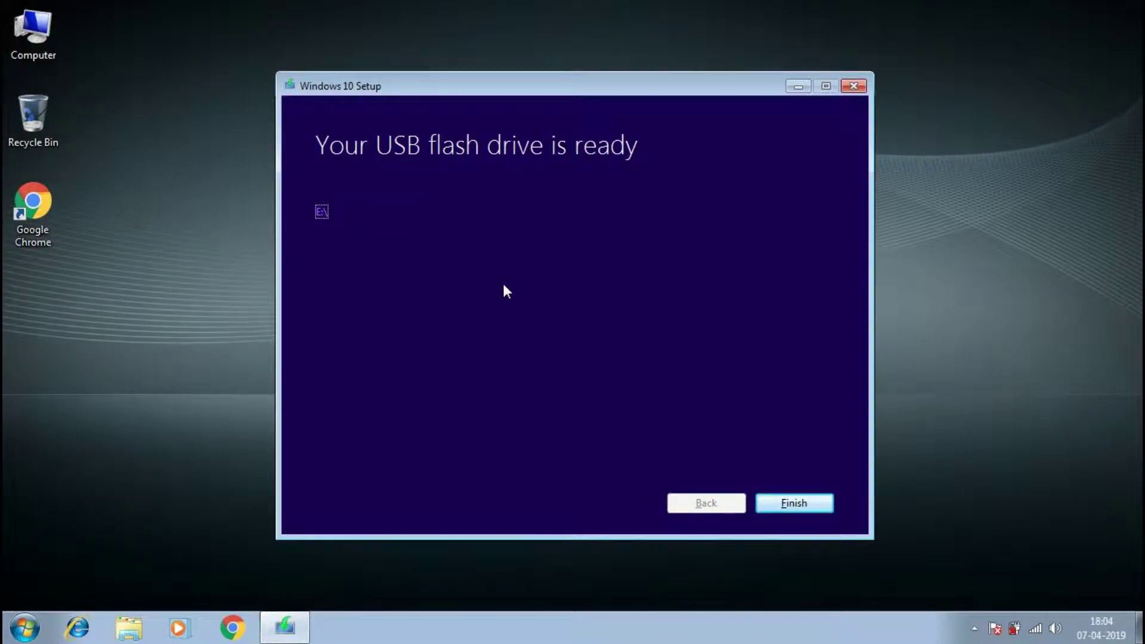
pyautogui.click(793, 502)
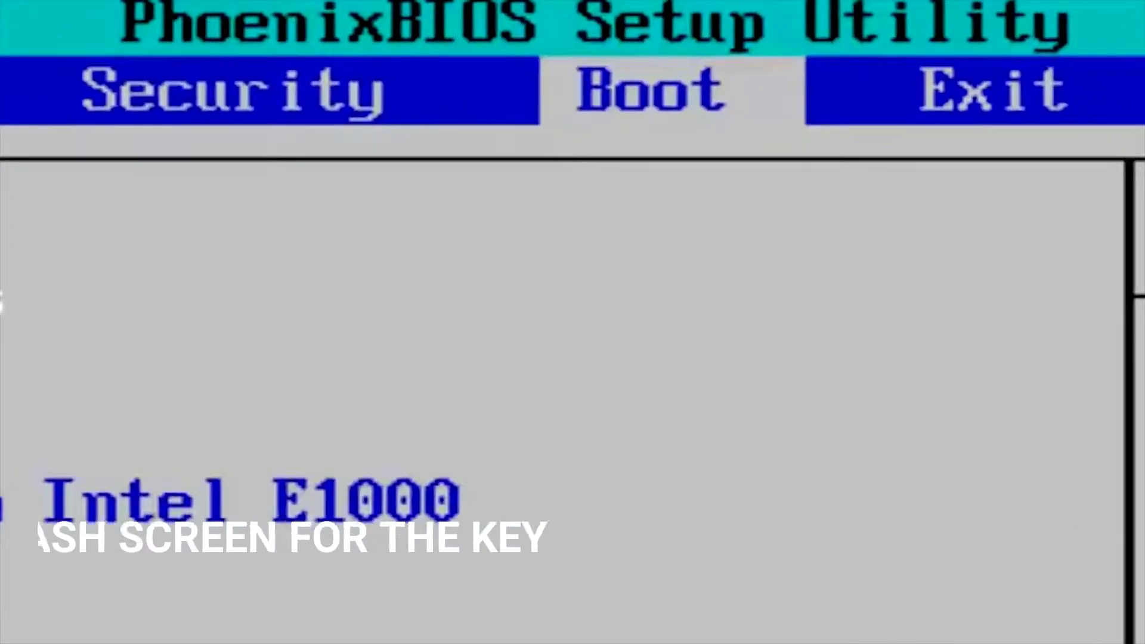
# Review the BIOS boot order, leaving Removable Devices first, then save and exit with F10.
pyautogui.press('Left')
pyautogui.press('Right')
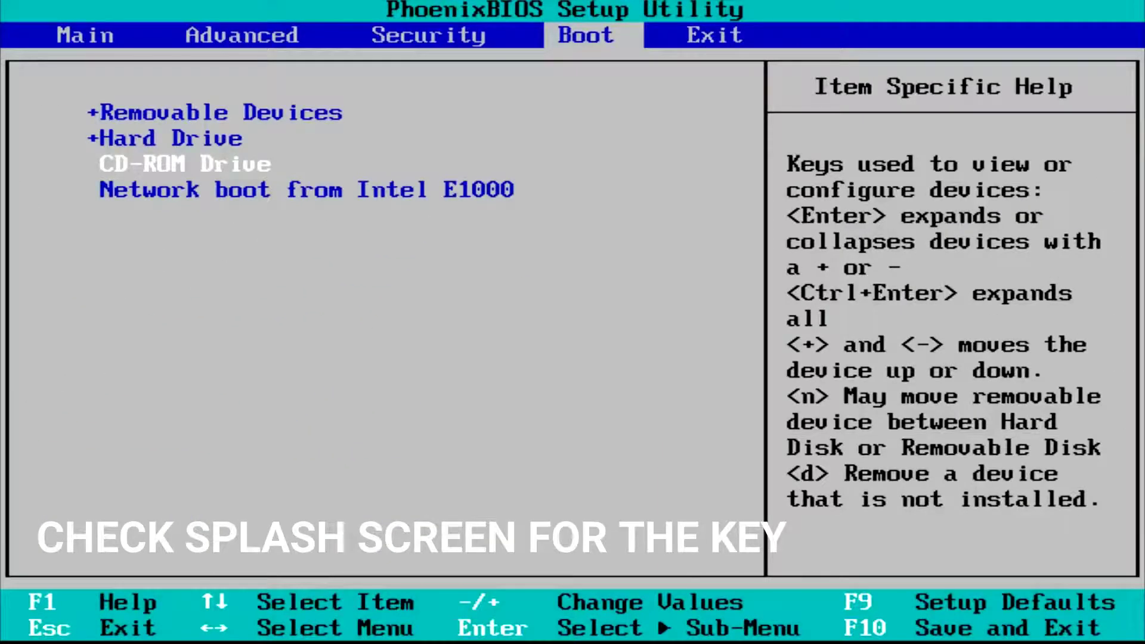
pyautogui.press('Up')
pyautogui.press('Down')
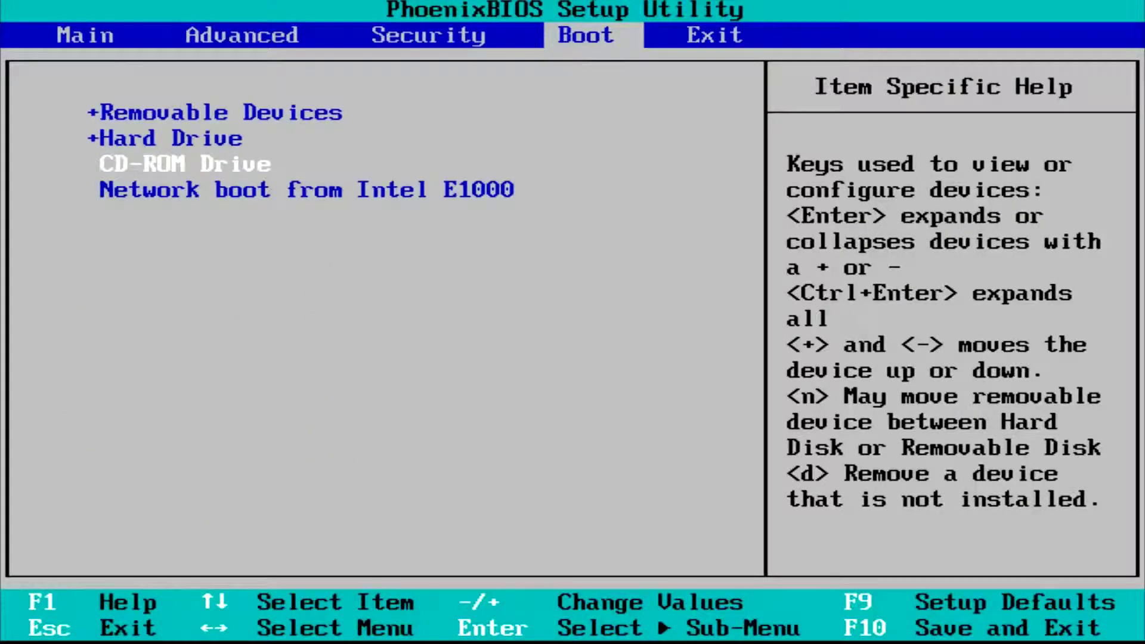
pyautogui.press('+')
pyautogui.press('-')
pyautogui.press('F10')
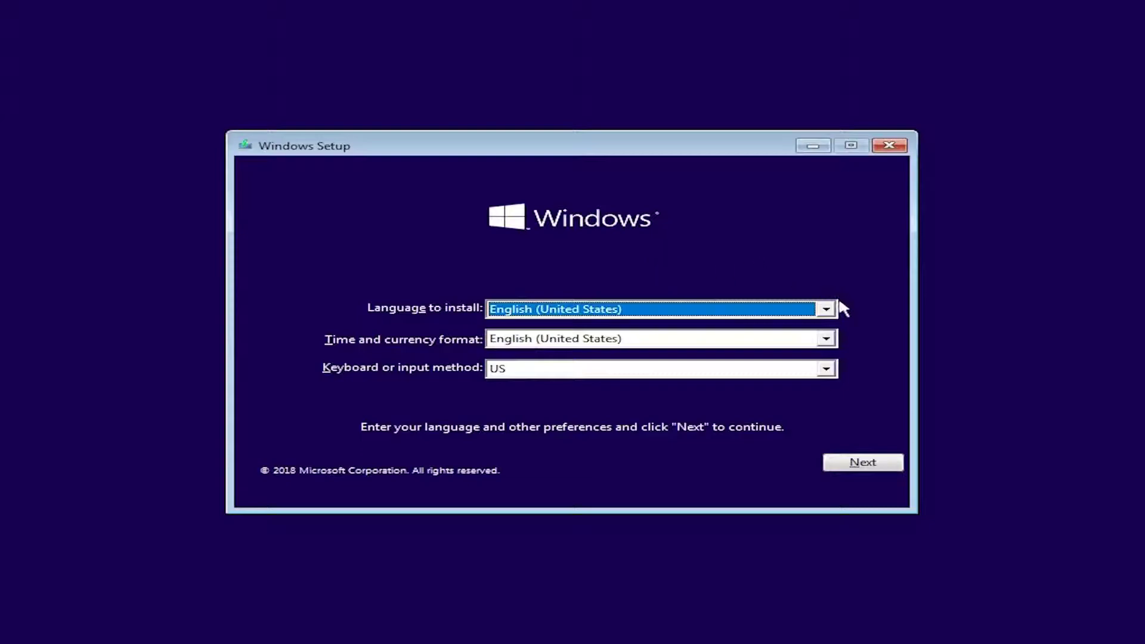
# Accept the default language, time and keyboard settings and begin installing Windows.
pyautogui.click(858, 466)
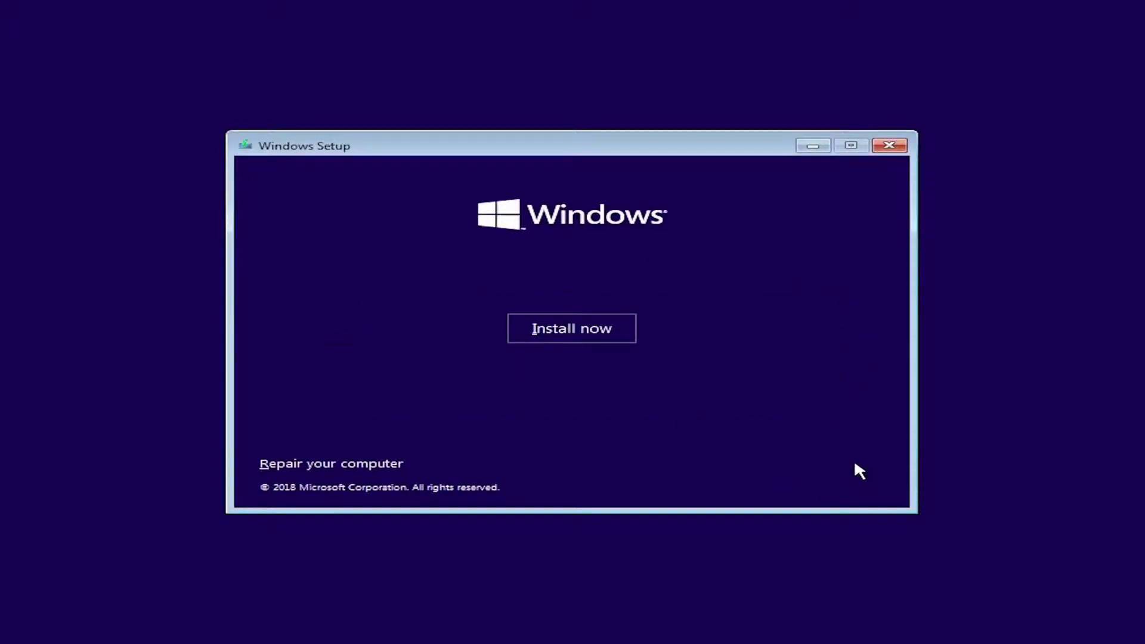
pyautogui.click(568, 334)
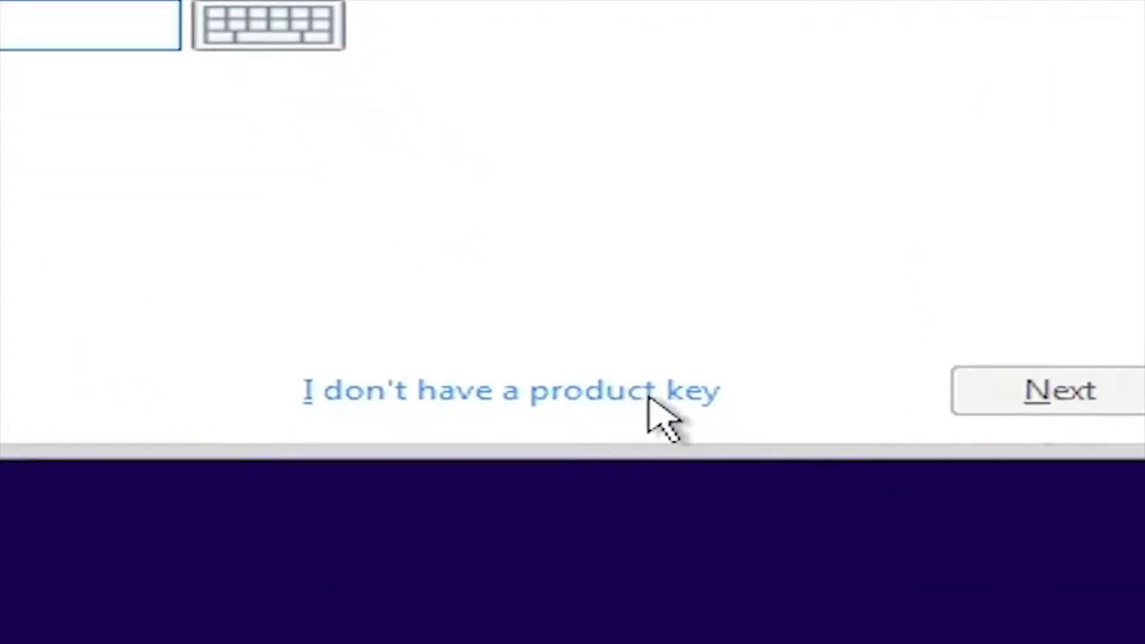
# Choose 'I don't have a product key' and select the Windows 10 Home x64 edition.
pyautogui.click(636, 397)
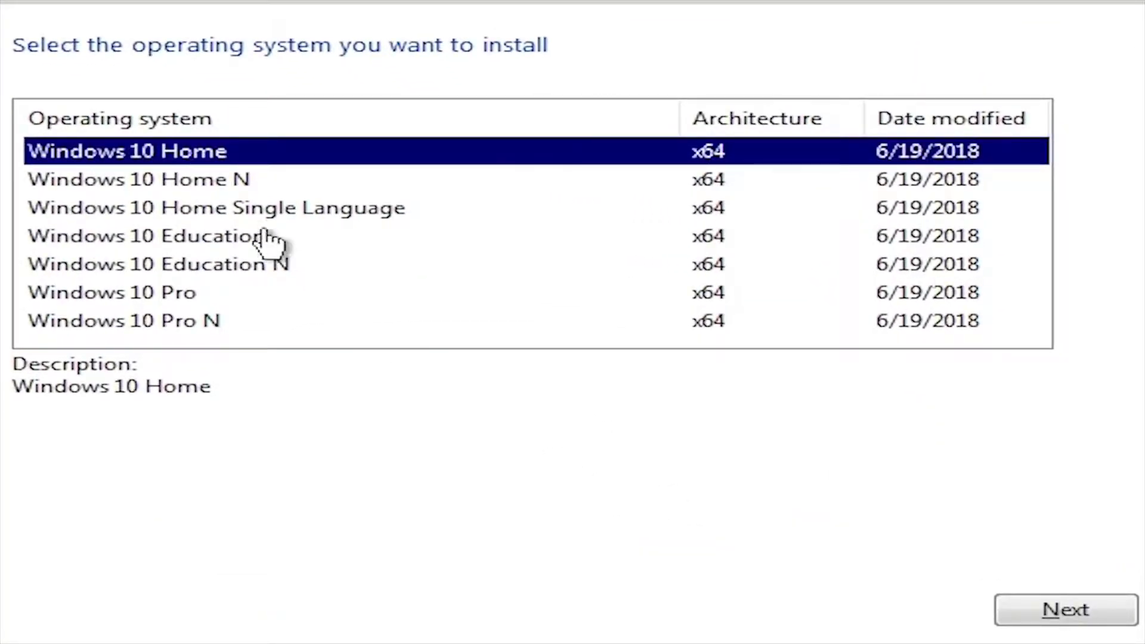
pyautogui.click(188, 301)
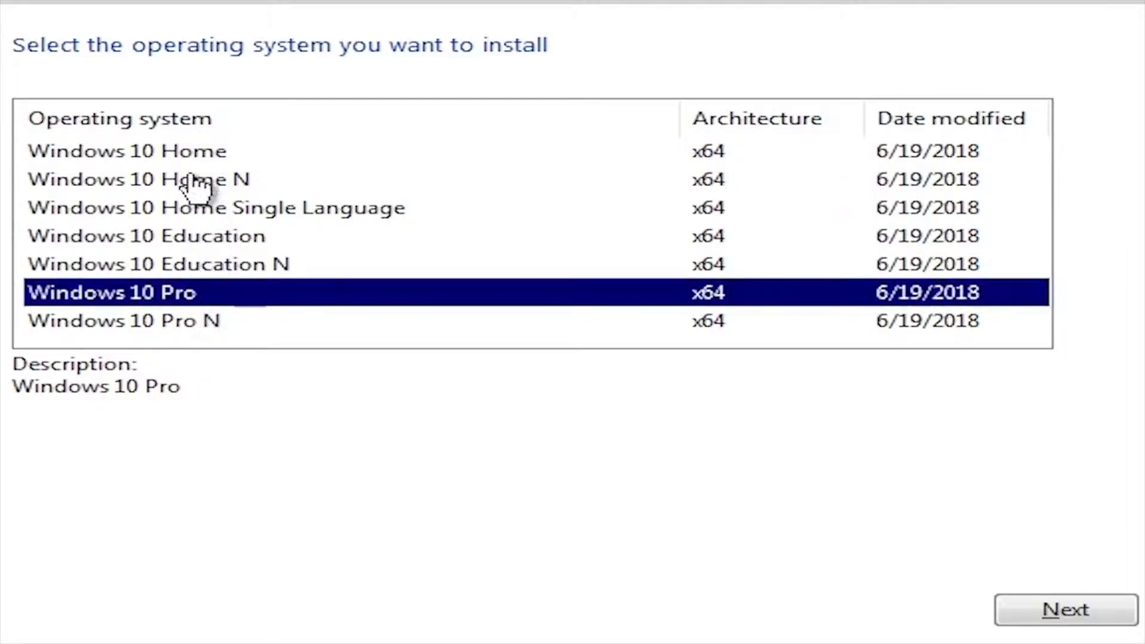
pyautogui.click(188, 154)
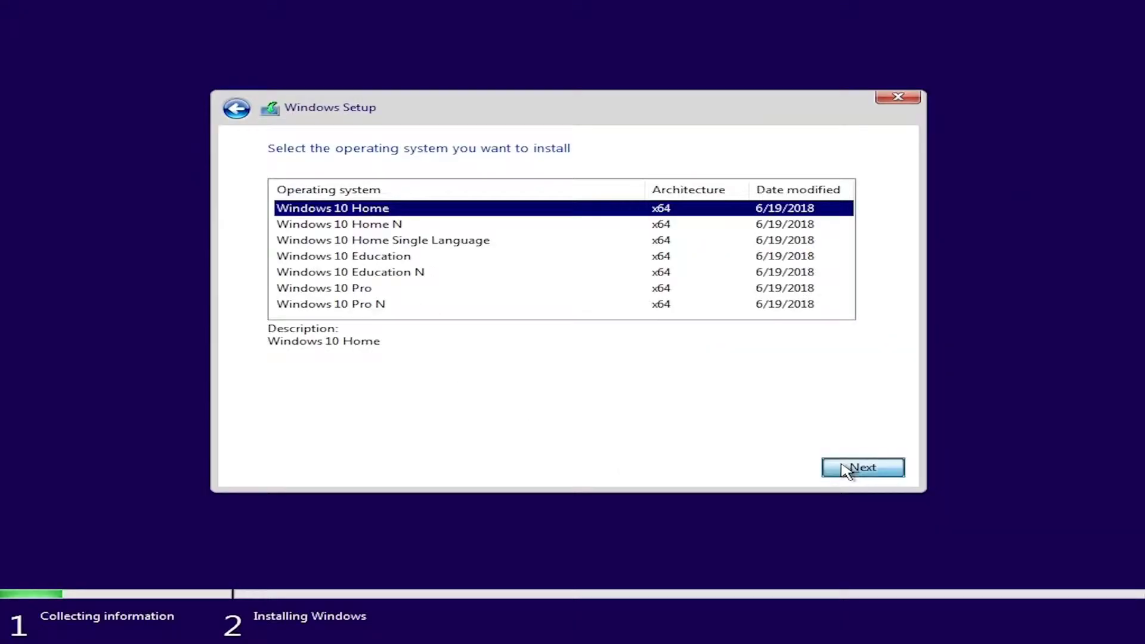
# Confirm Windows 10 Home, scroll through and accept the license terms, and continue to installation type.
pyautogui.click(1037, 611)
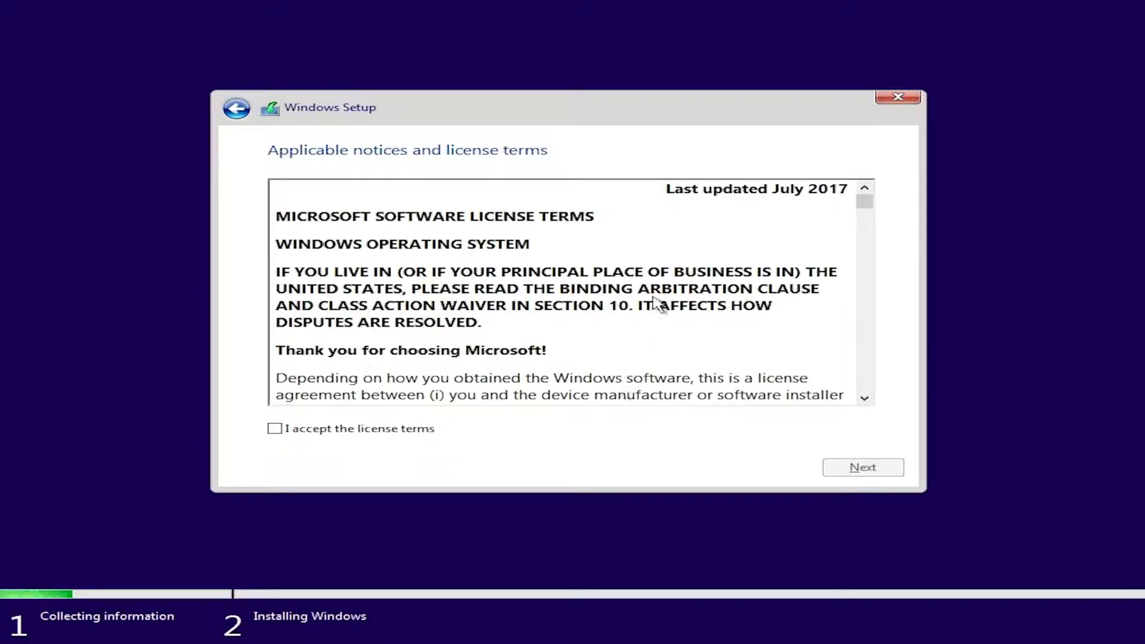
pyautogui.moveTo(864, 202); pyautogui.dragTo(835, 322)
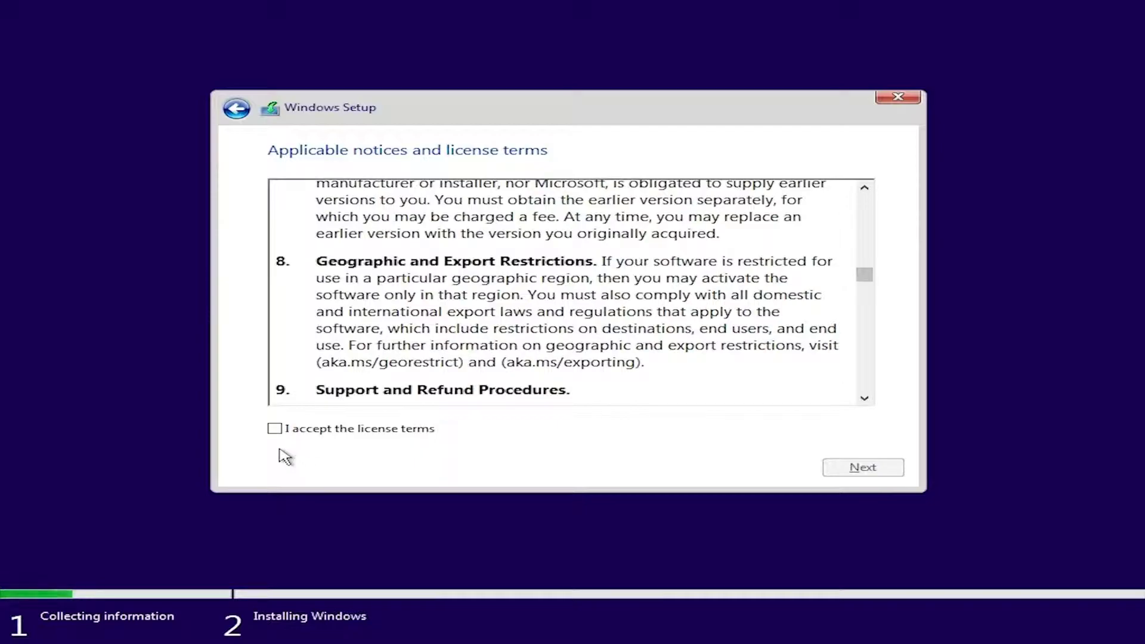
pyautogui.click(275, 429)
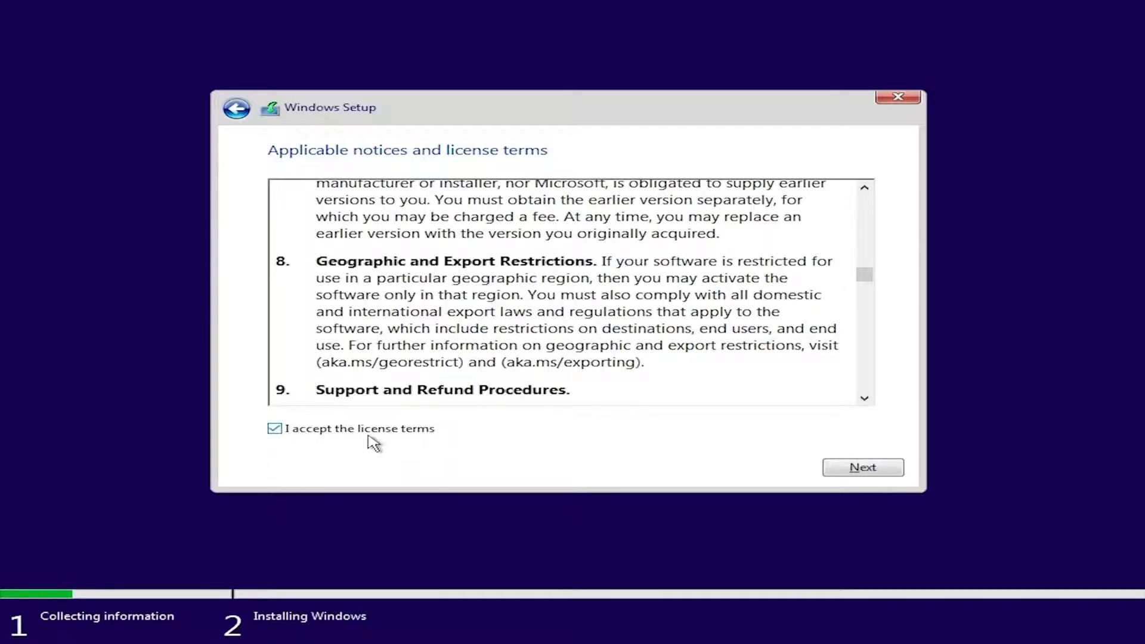
pyautogui.click(863, 470)
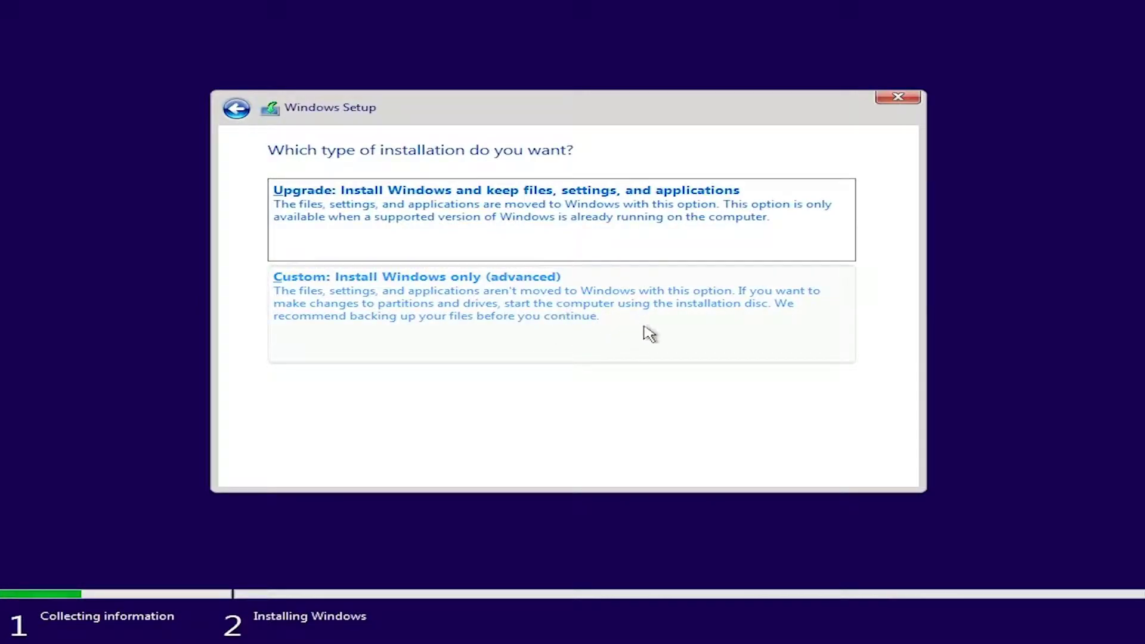
# Choose Custom install, delete Partition 2 and System Reserved, and install into the 931.5 GB unallocated space.
pyautogui.click(673, 335)
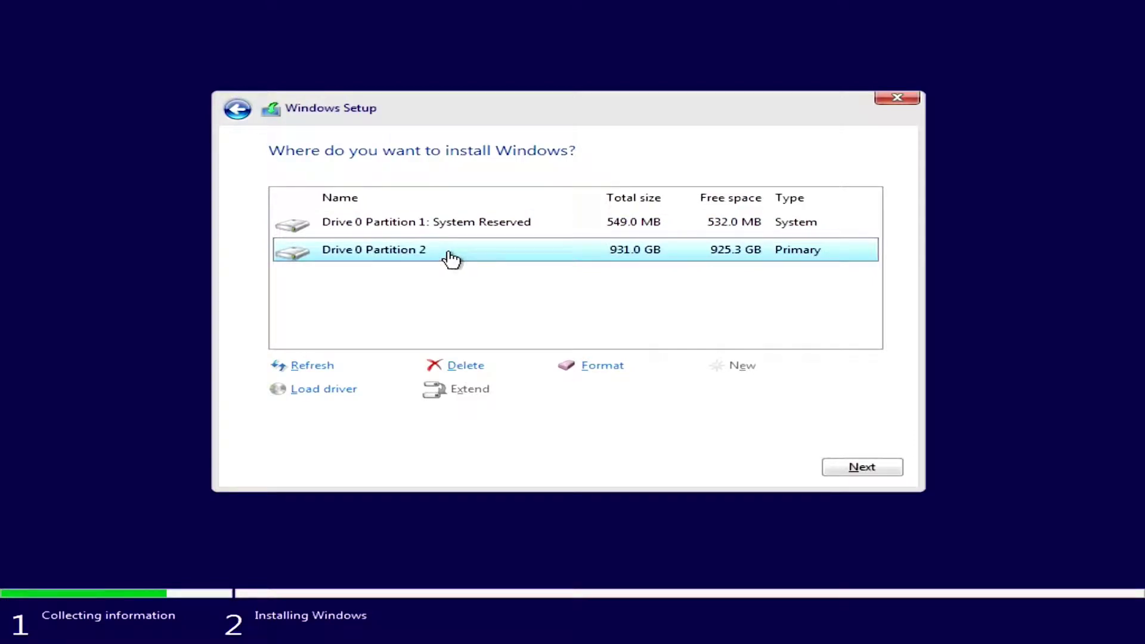
pyautogui.click(467, 365)
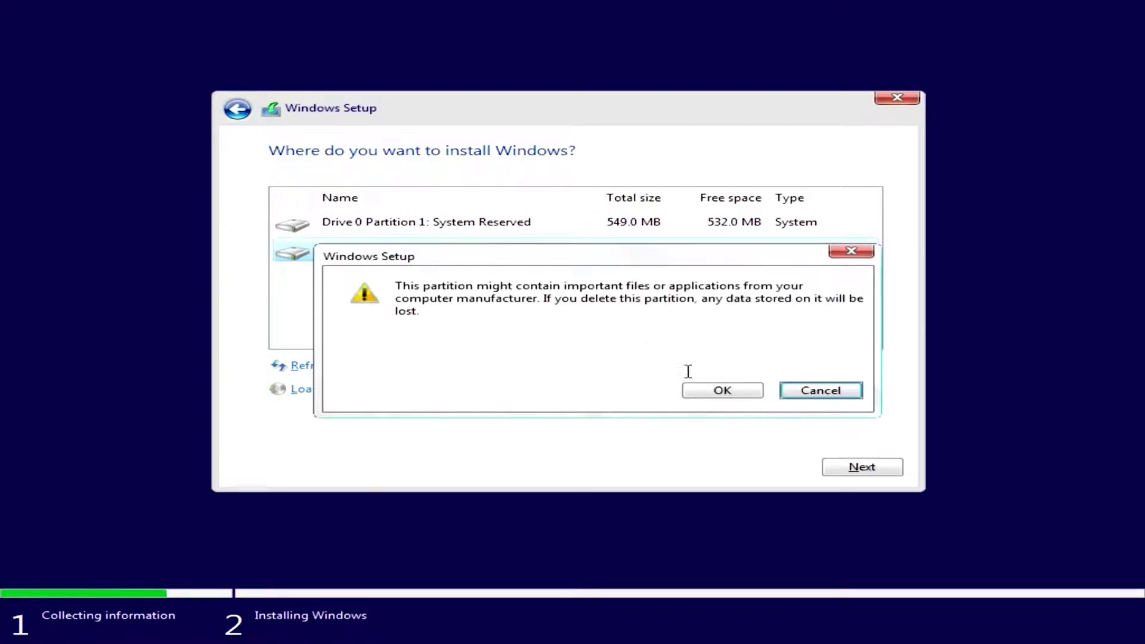
pyautogui.click(727, 391)
pyautogui.click(467, 365)
pyautogui.click(723, 392)
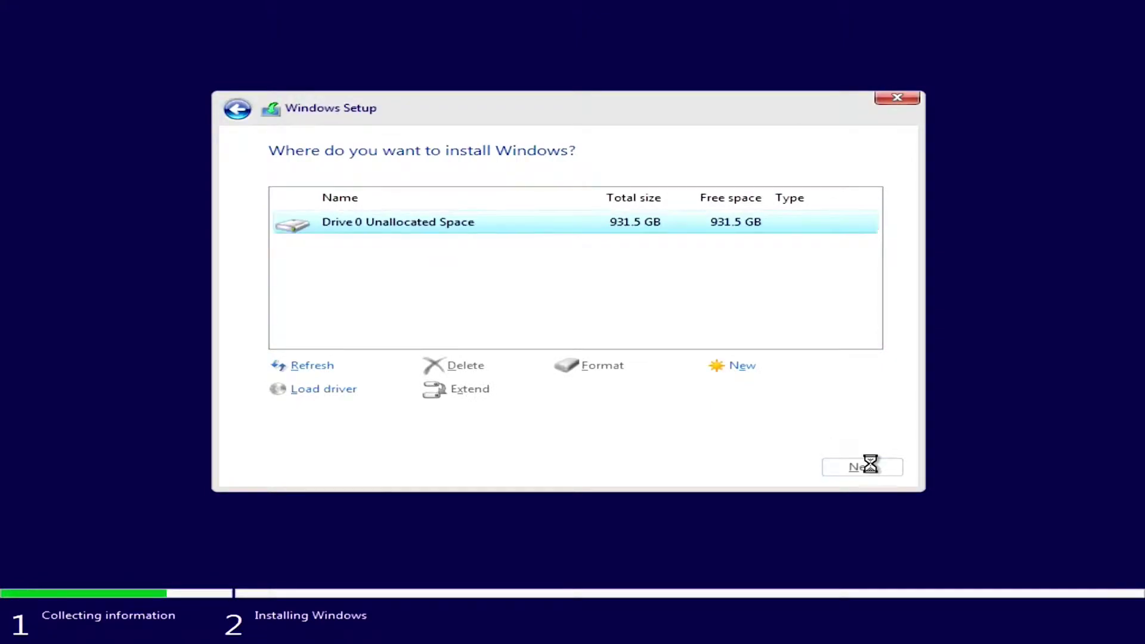
pyautogui.click(874, 469)
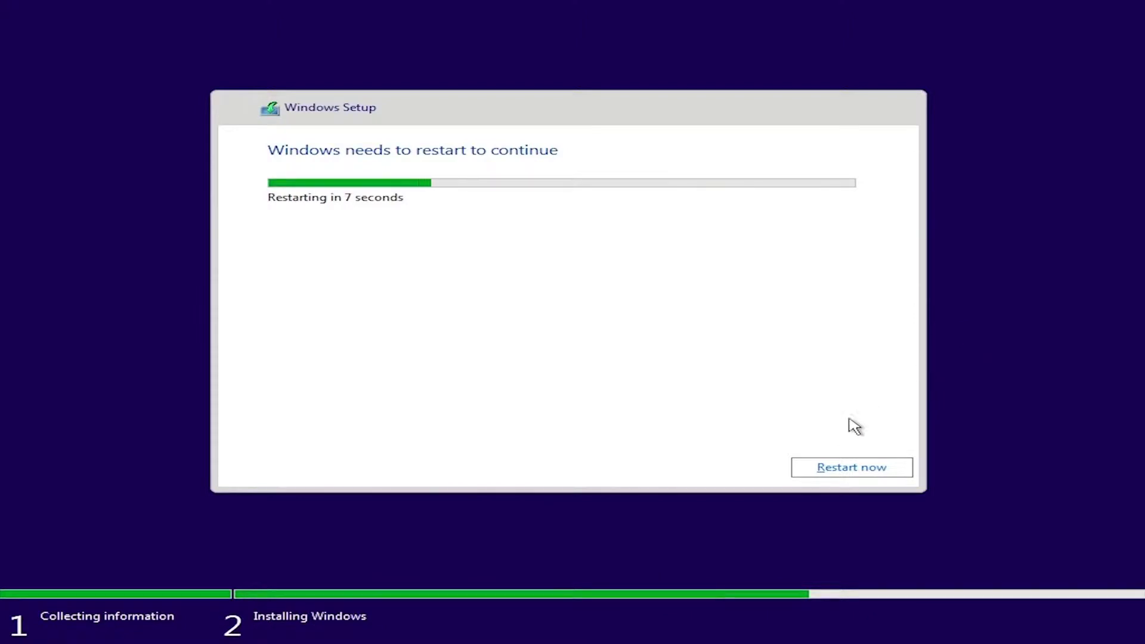
# Restart, confirm United States region and US keyboard layout, and skip a second layout.
pyautogui.click(830, 470)
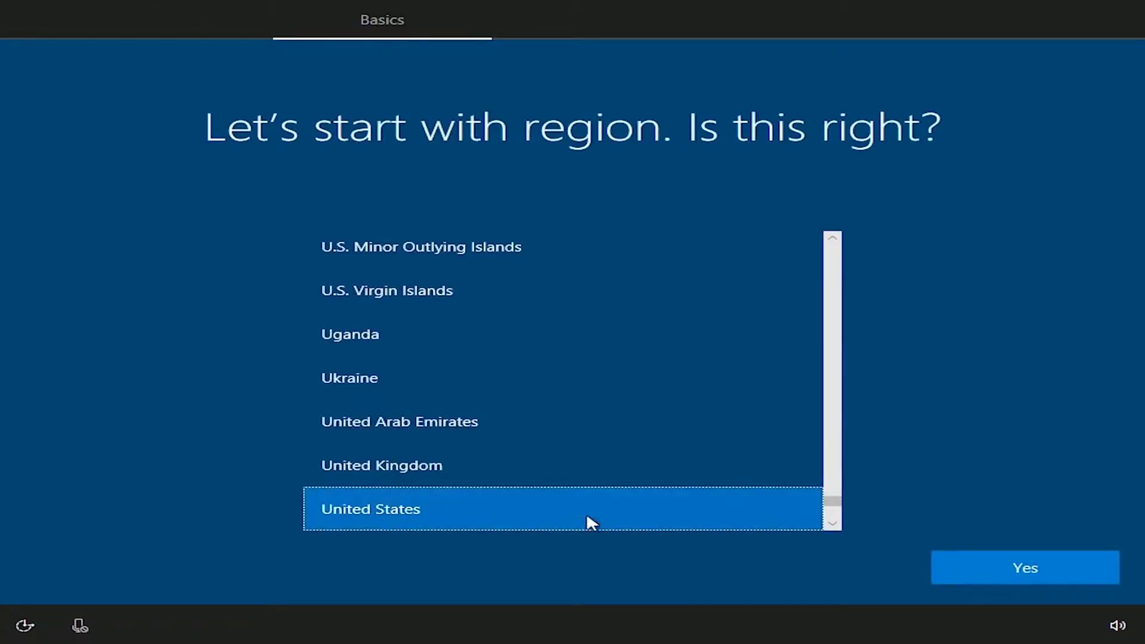
pyautogui.click(1097, 585)
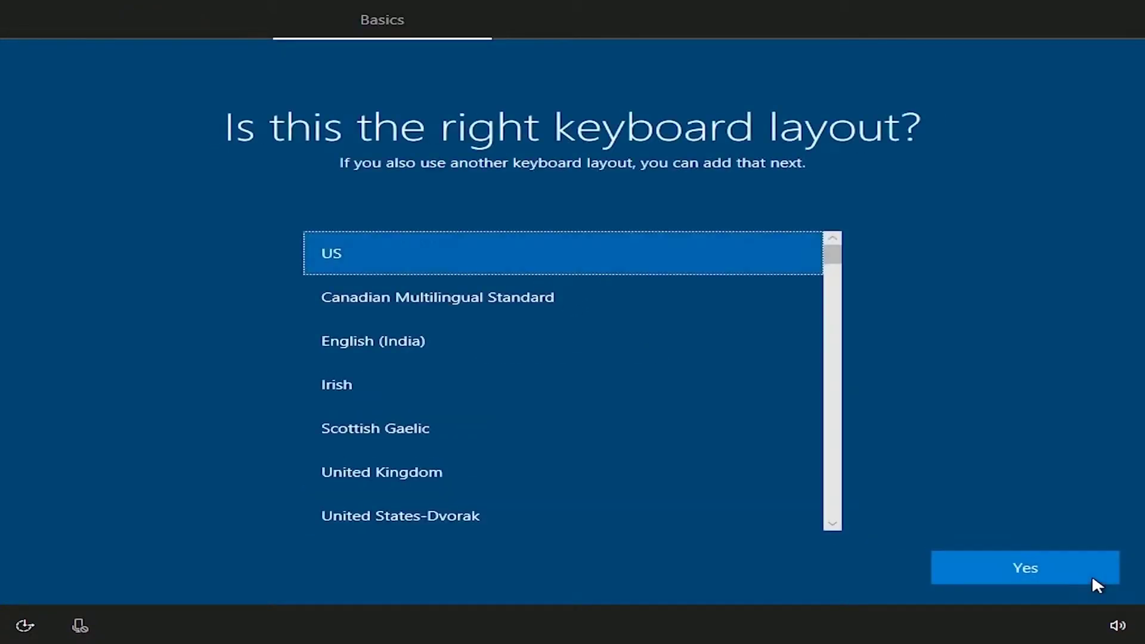
pyautogui.click(1093, 577)
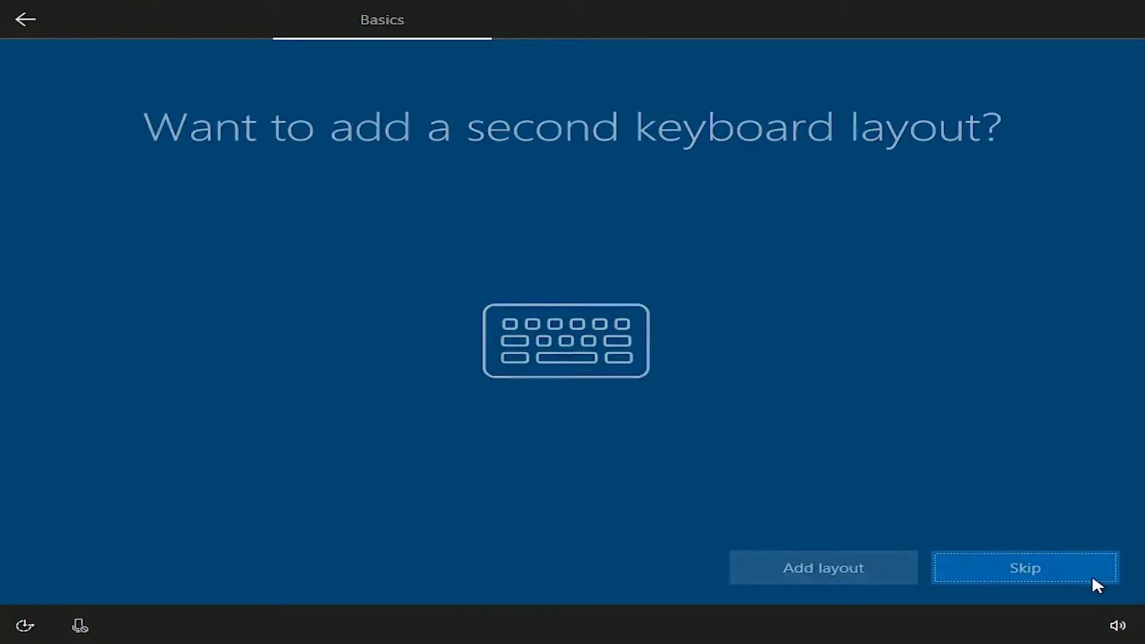
pyautogui.click(1059, 575)
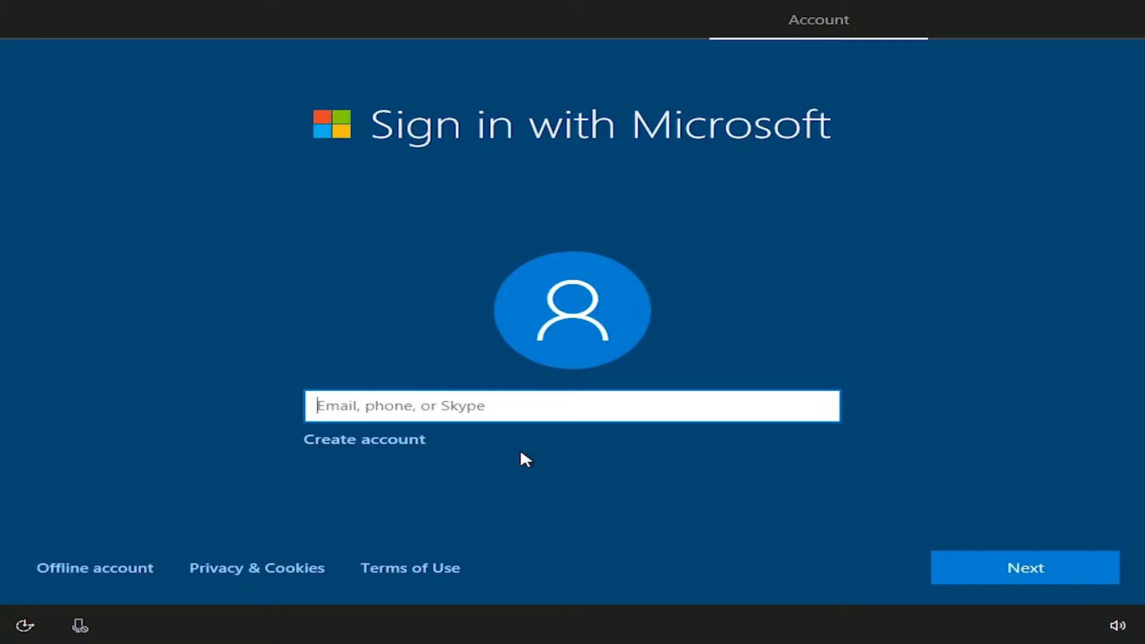
# Create an offline local account named 'USER' with a blank password.
pyautogui.click(139, 565)
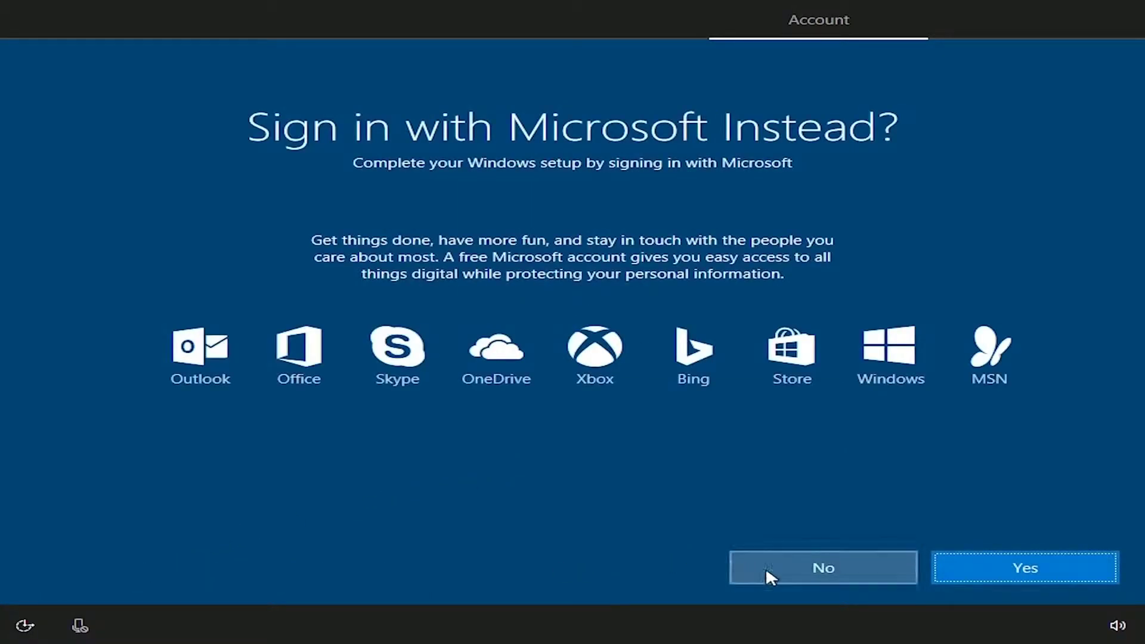
pyautogui.click(879, 573)
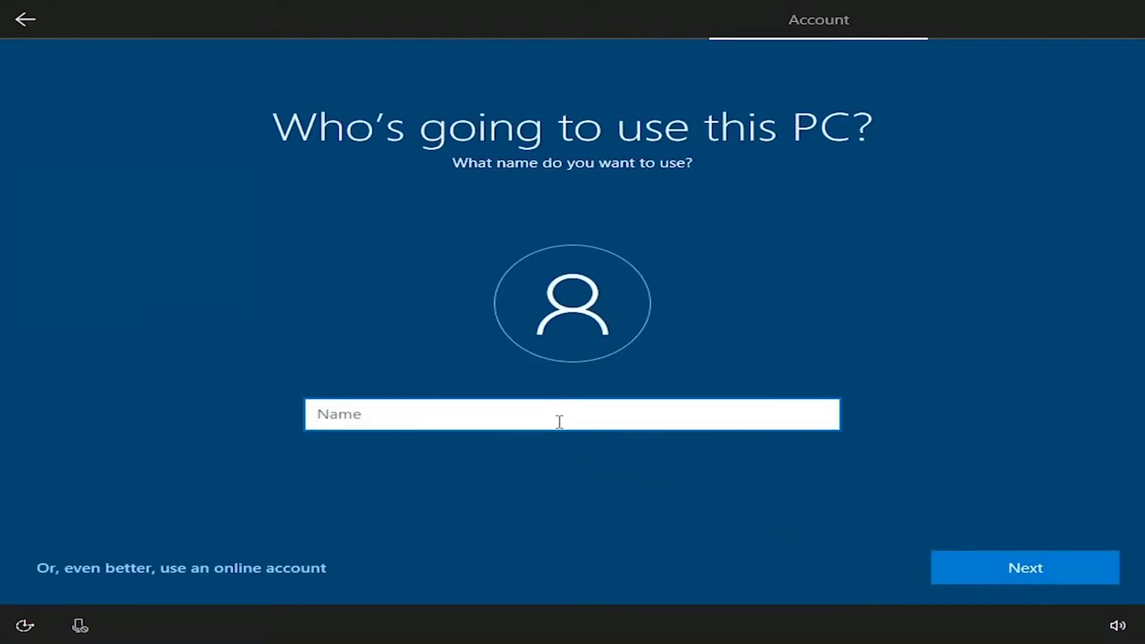
pyautogui.write('USER')
pyautogui.click(1068, 574)
pyautogui.click(1068, 569)
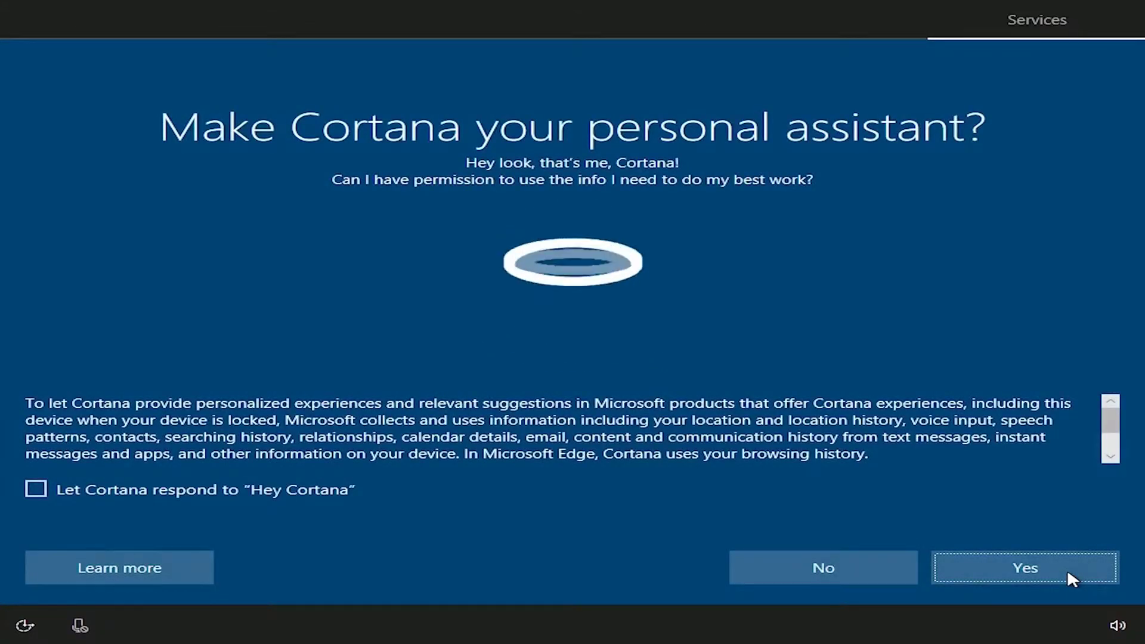
# Decline Cortana, turn off speech recognition and location, and set diagnostic data to Basic.
pyautogui.click(886, 573)
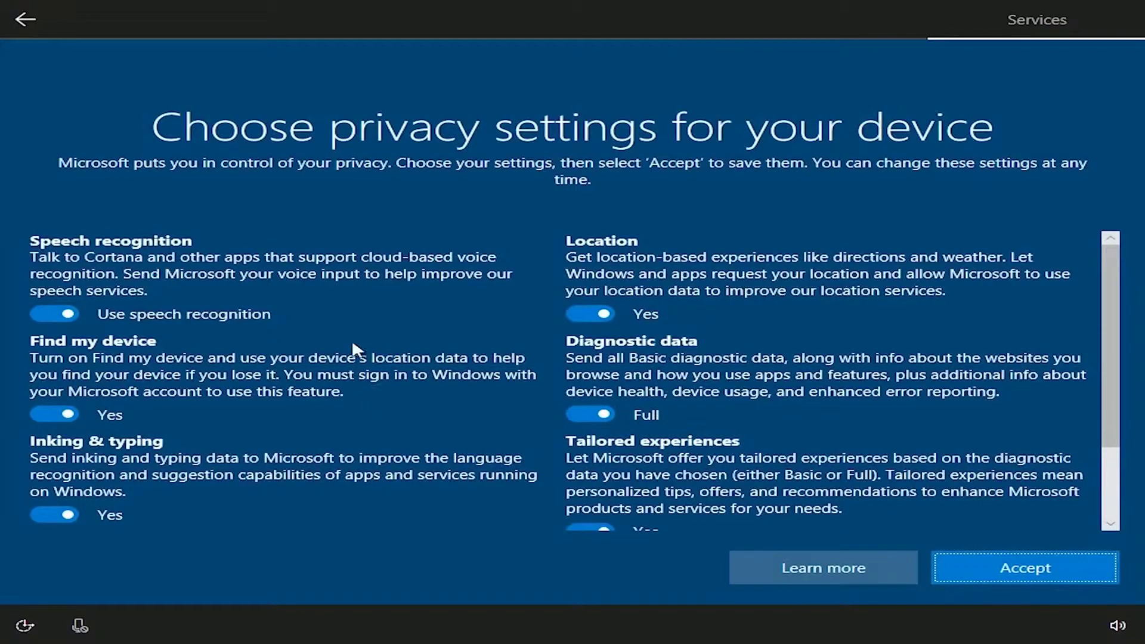
pyautogui.click(58, 313)
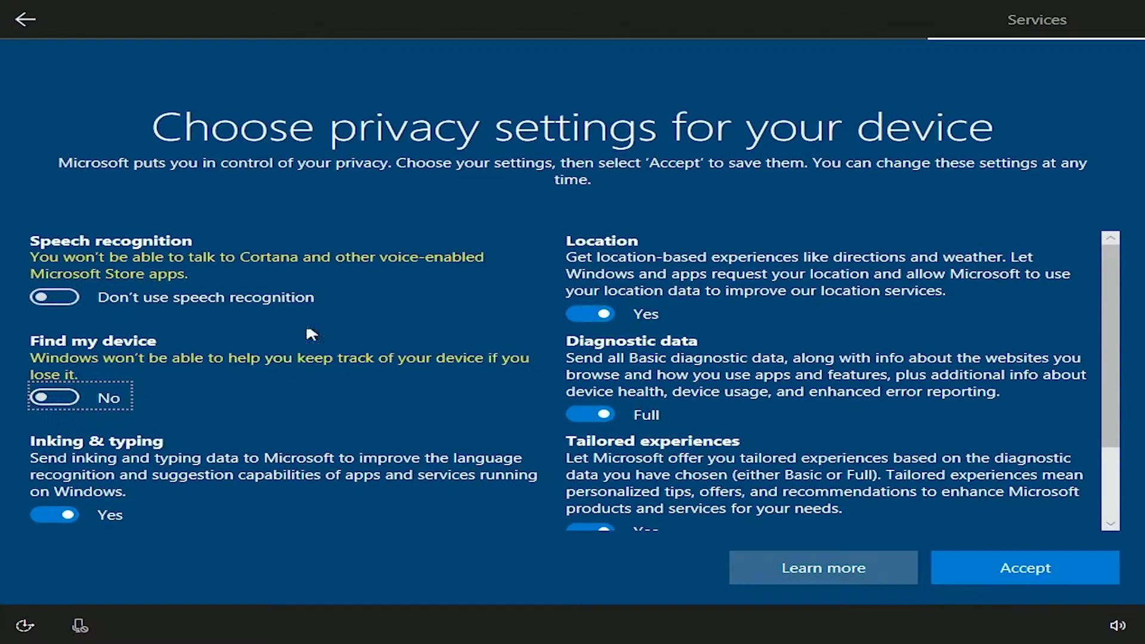
pyautogui.click(595, 314)
pyautogui.click(590, 415)
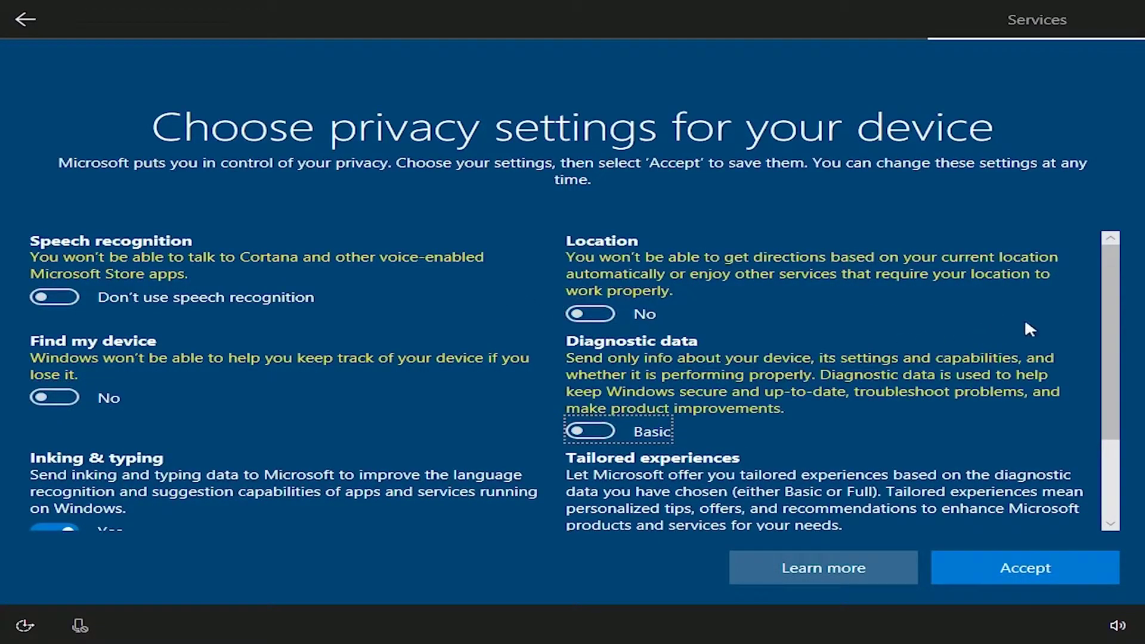
# Turn off tailored experiences, inking & typing and the advertising ID, then accept the privacy settings.
pyautogui.moveTo(1107, 328); pyautogui.dragTo(1086, 406)
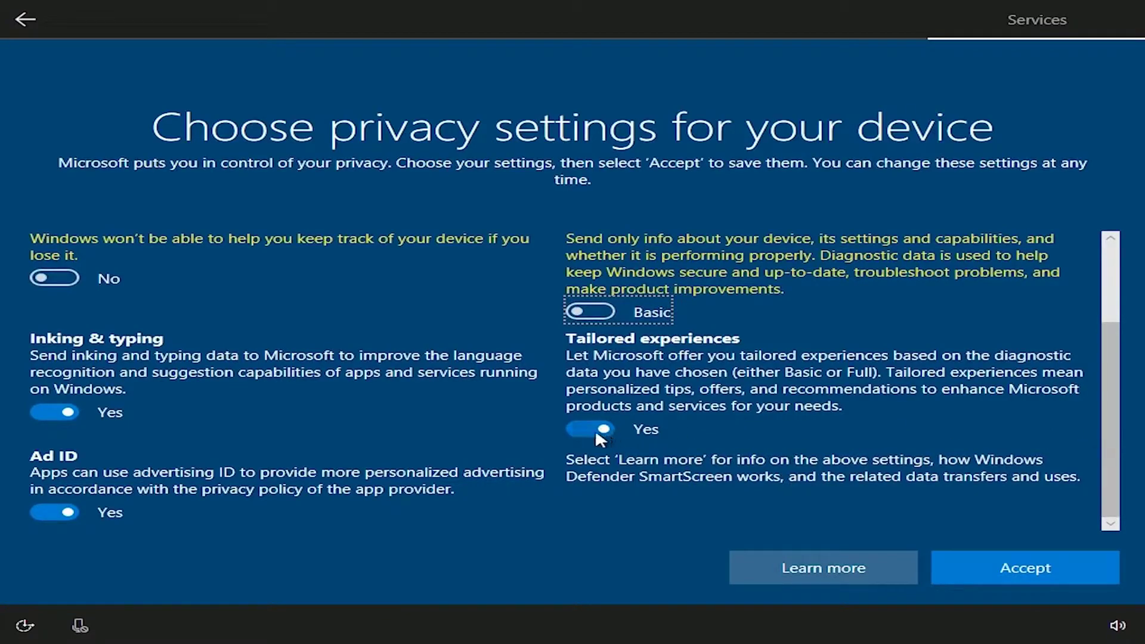
pyautogui.click(592, 430)
pyautogui.click(43, 427)
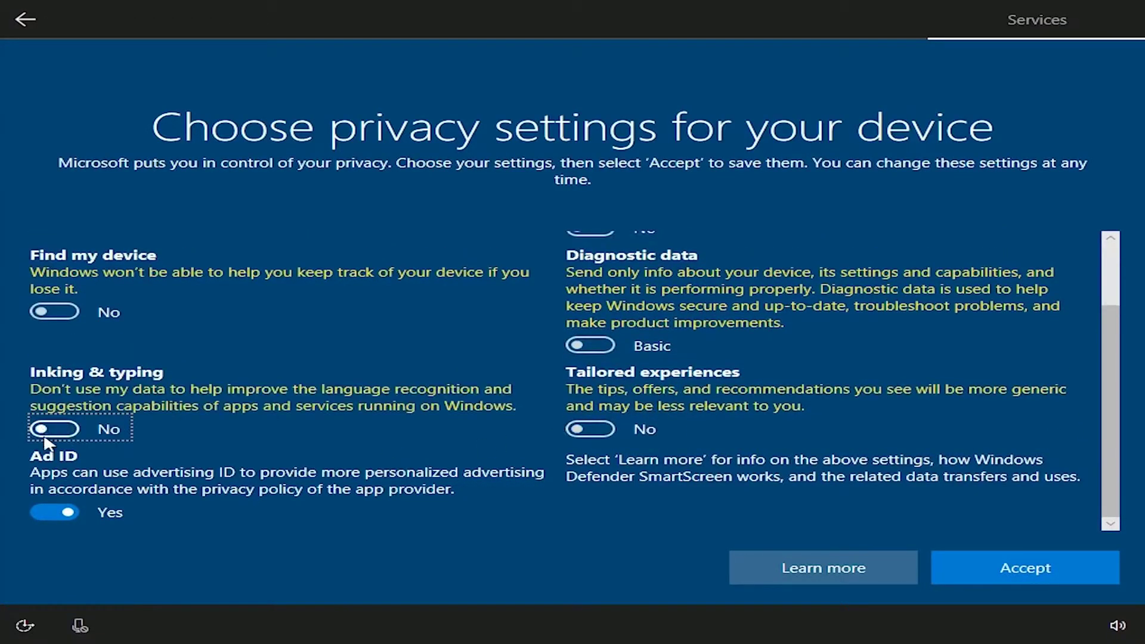
pyautogui.click(63, 512)
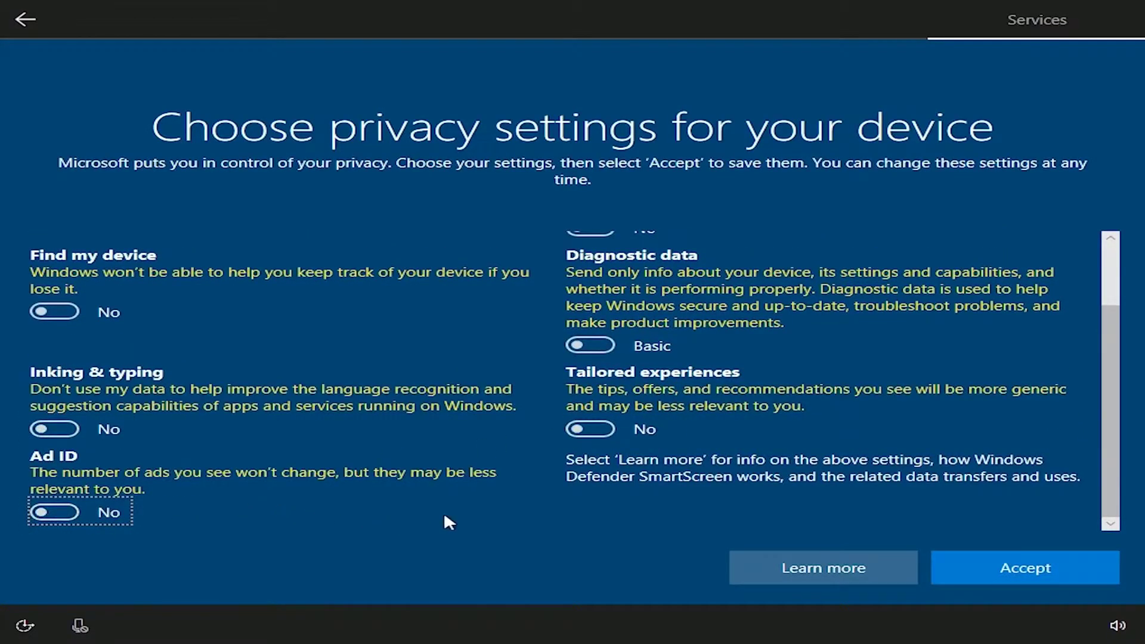
pyautogui.click(980, 566)
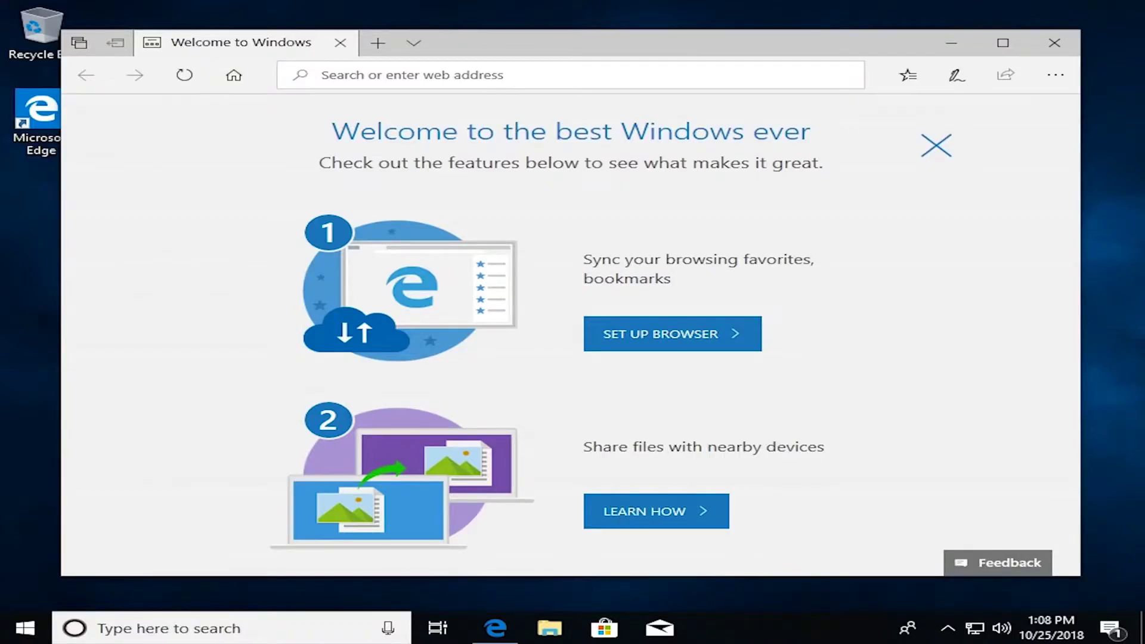
# Close Edge's welcome page and go through Settings > Personalization to the Activation page.
pyautogui.click(1055, 43)
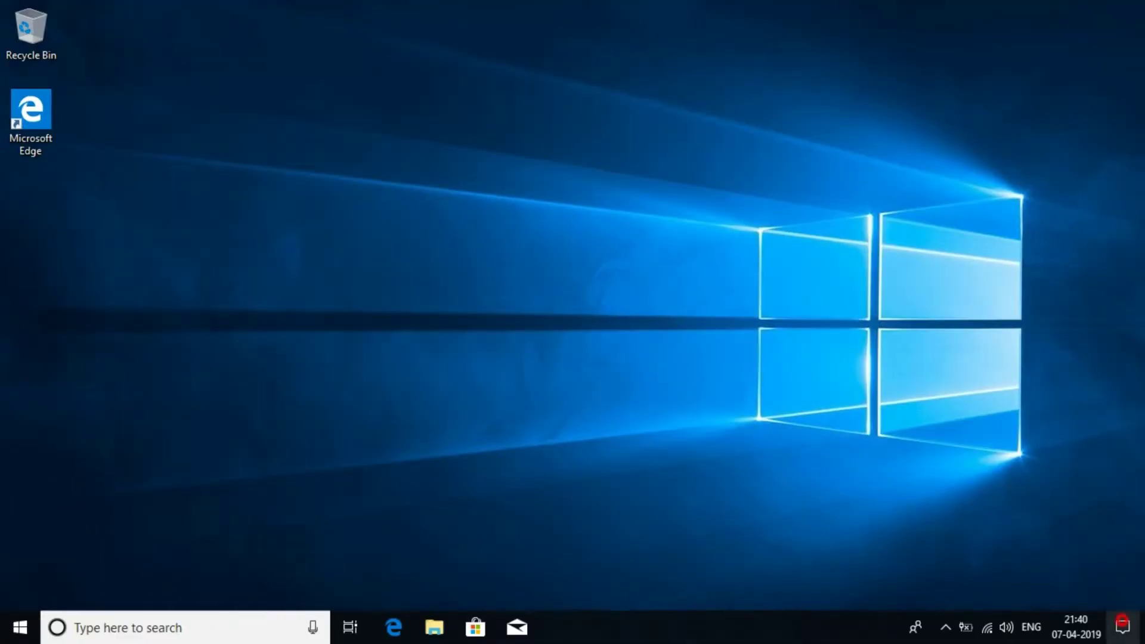
pyautogui.click(1124, 627)
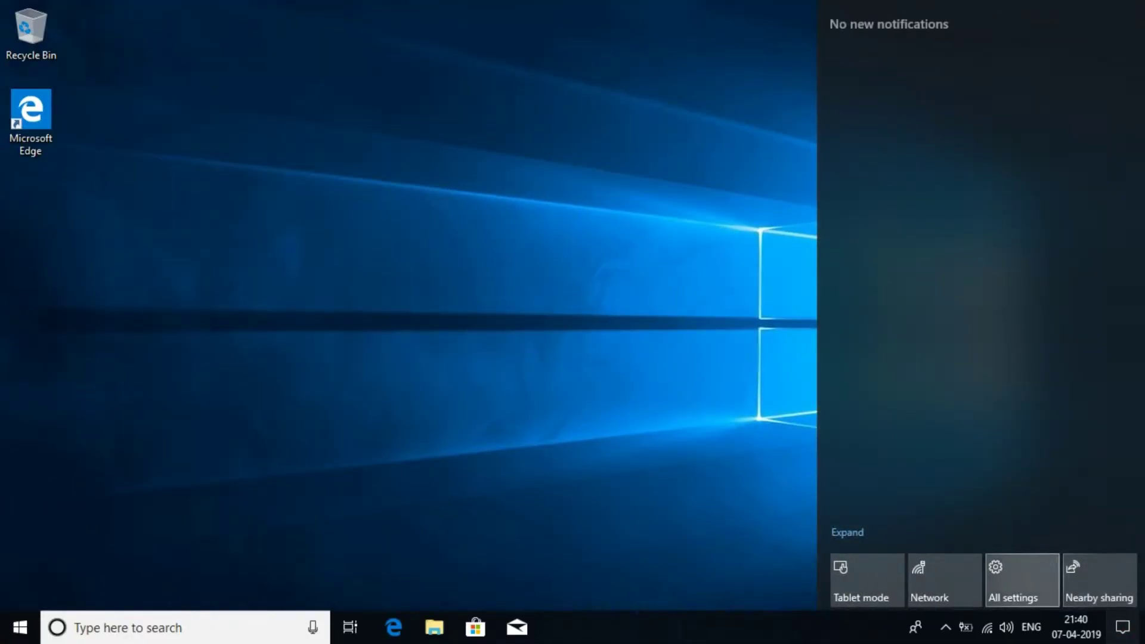
pyautogui.click(1022, 580)
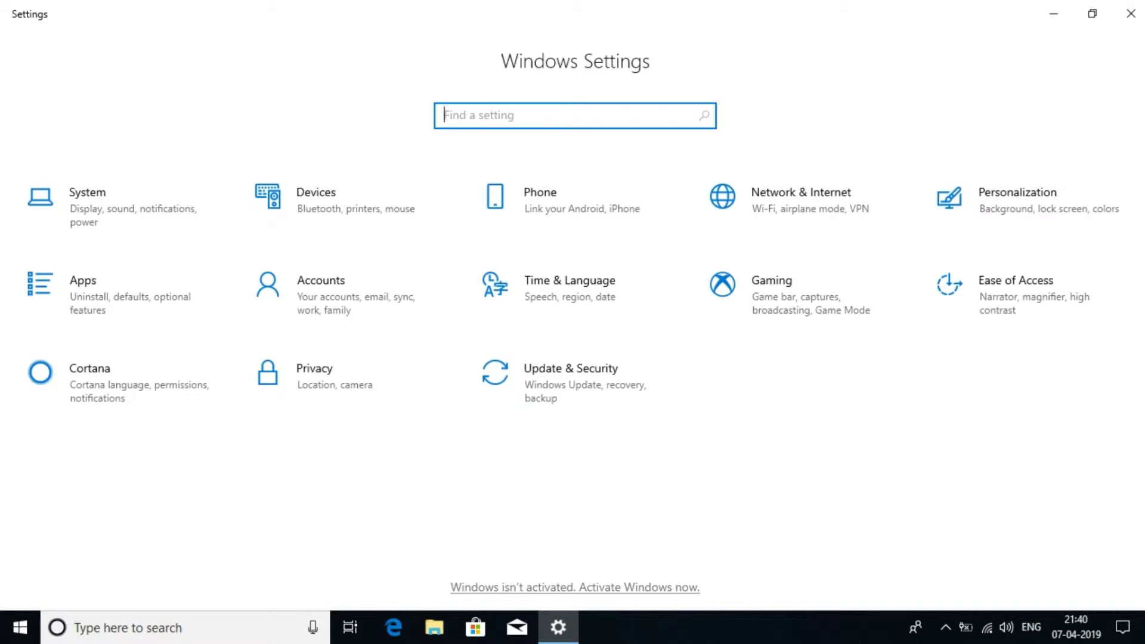
pyautogui.click(953, 179)
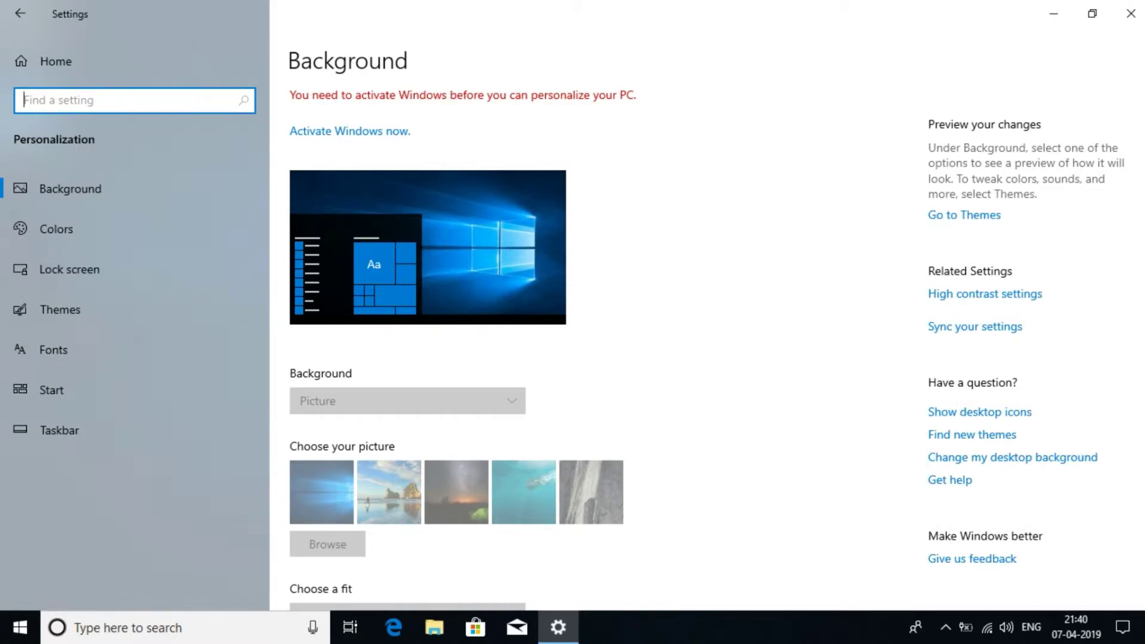
pyautogui.click(376, 129)
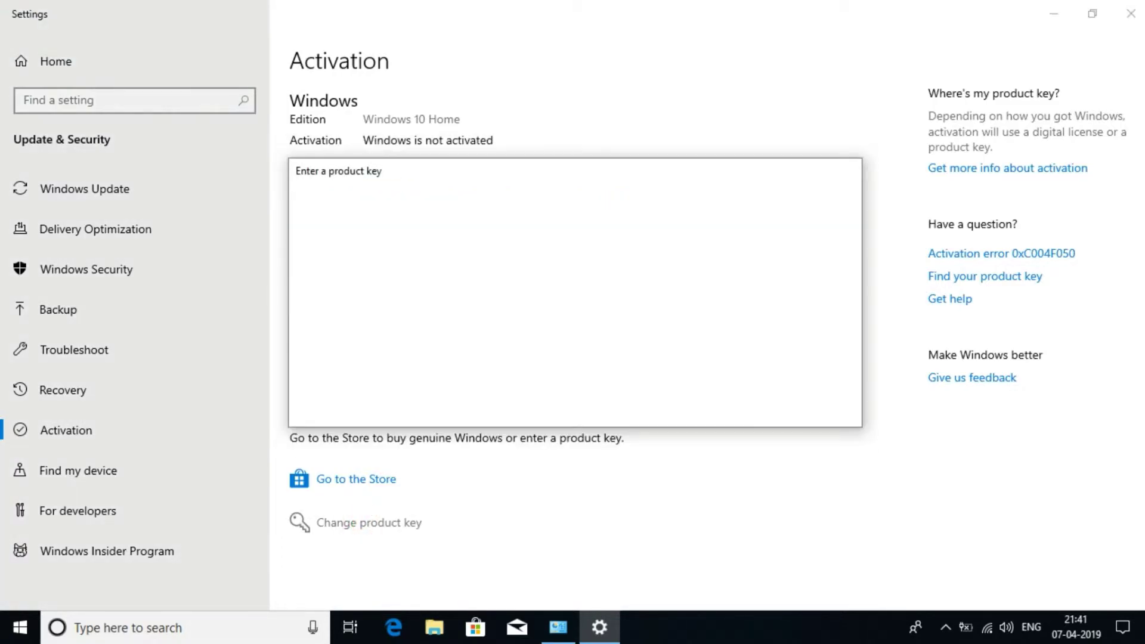
# Enter the Windows 10 Home product key and submit it for activation.
pyautogui.click(431, 325)
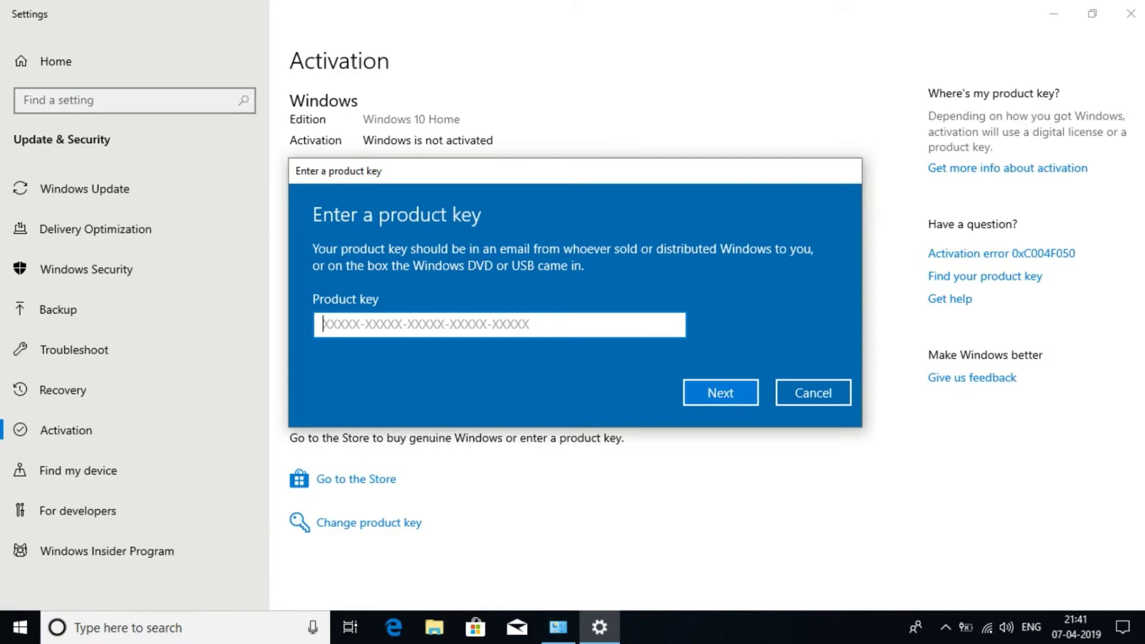
pyautogui.hotkey('ctrl', 'v')
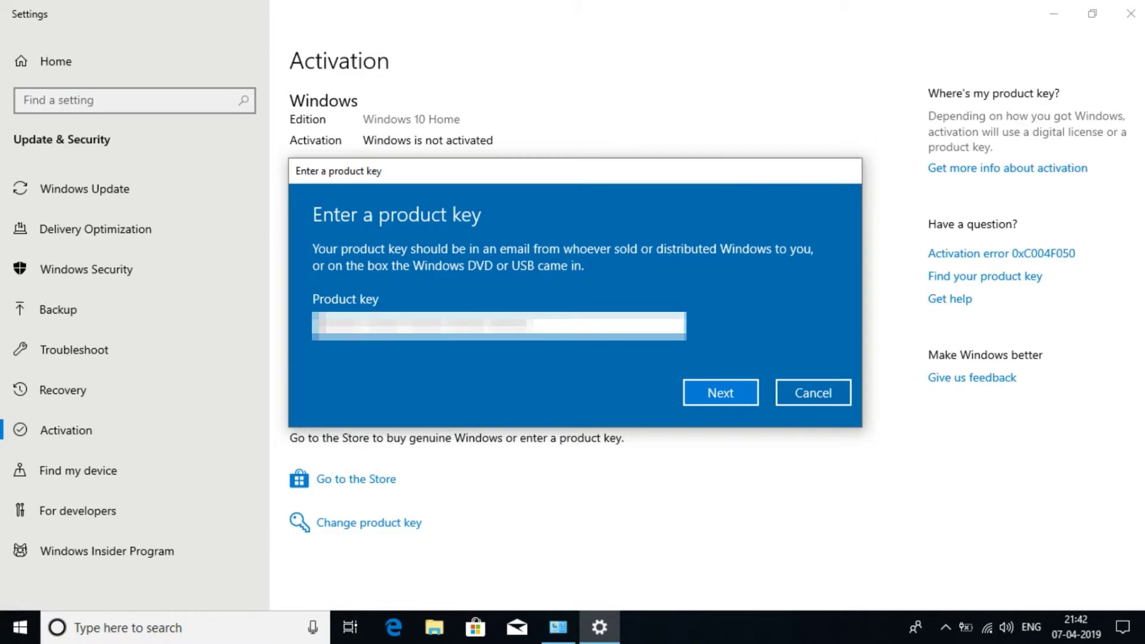
pyautogui.hotkey('ctrl', 'a')
pyautogui.press('BackSpace')
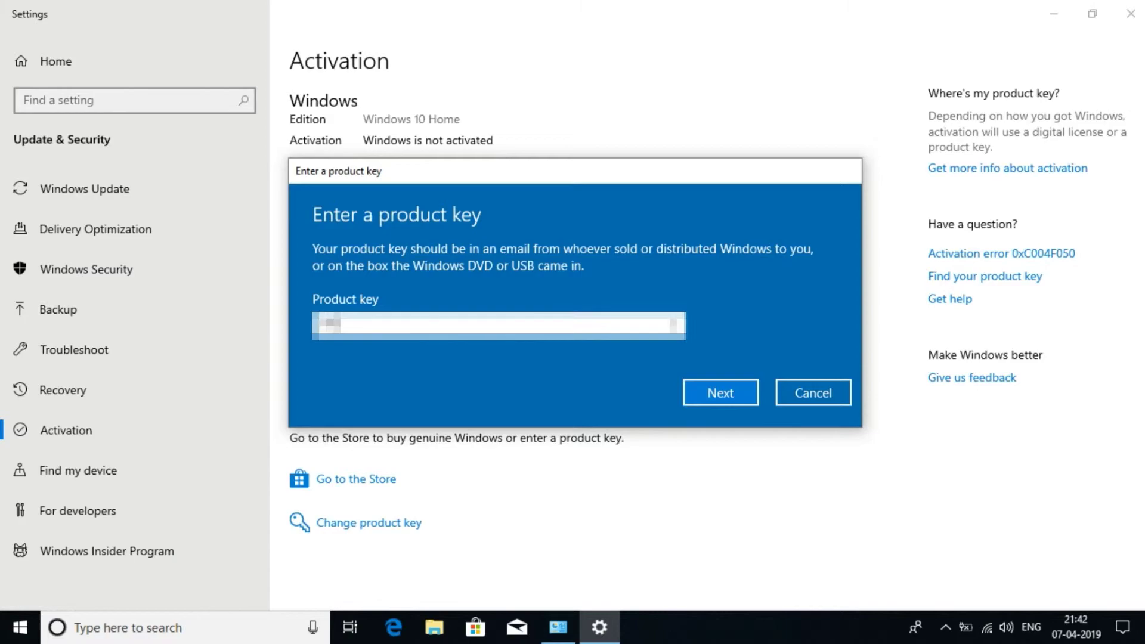
pyautogui.write('3KHYXXXXXXXXXX')
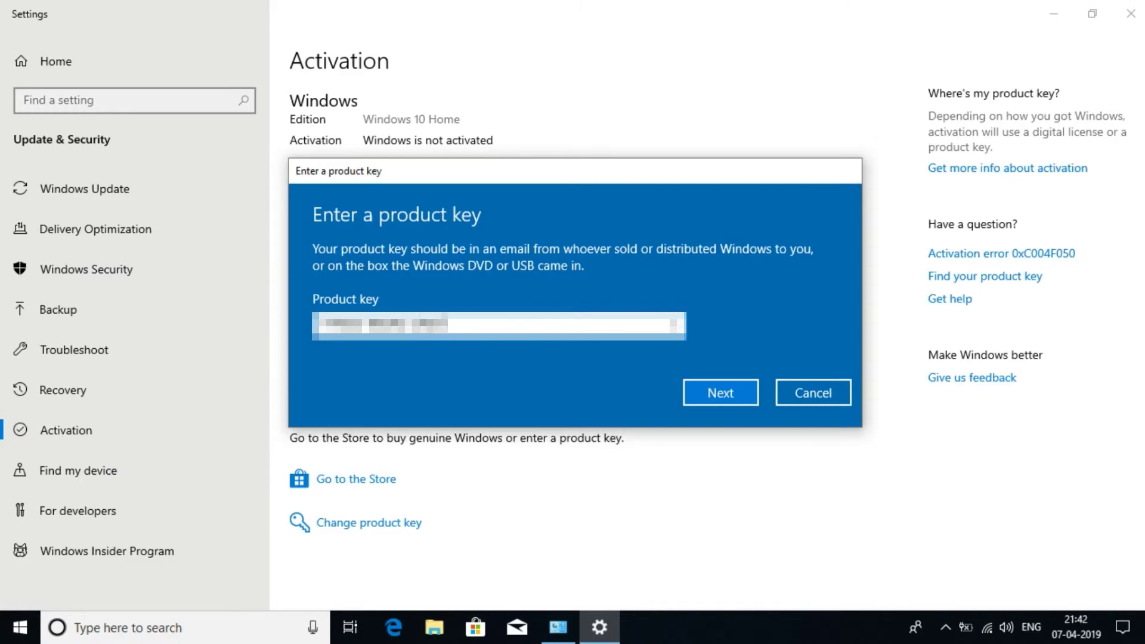
pyautogui.write('XXXXXXXXXXX')
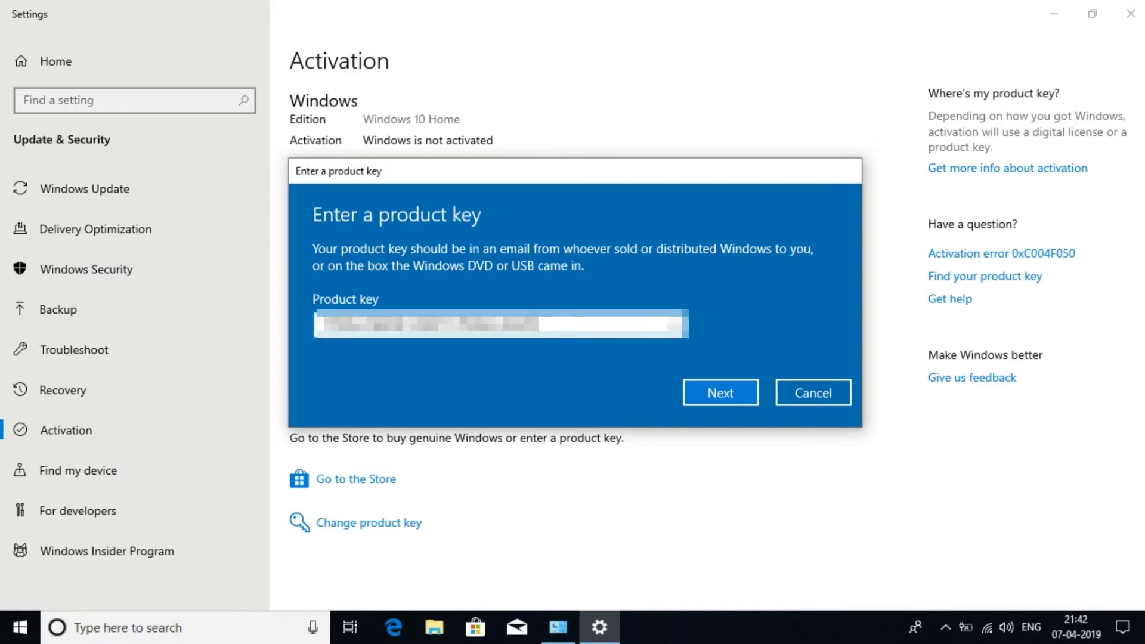
pyautogui.press('Return')
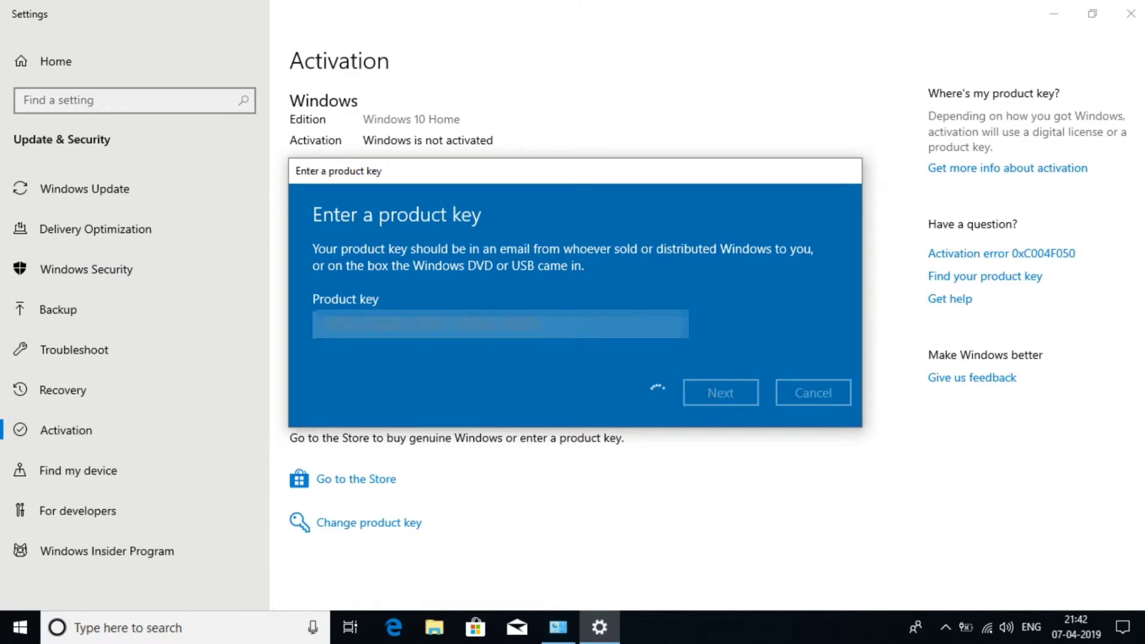
# Confirm activation, dismiss the success message, and close Settings.
pyautogui.click(729, 363)
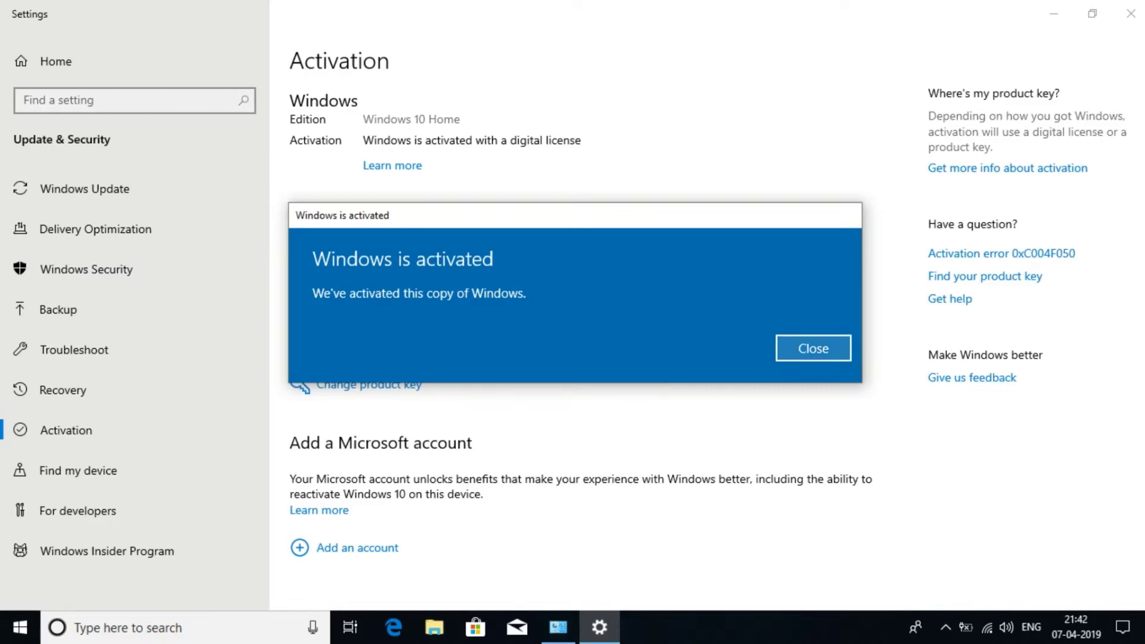
pyautogui.press('Return')
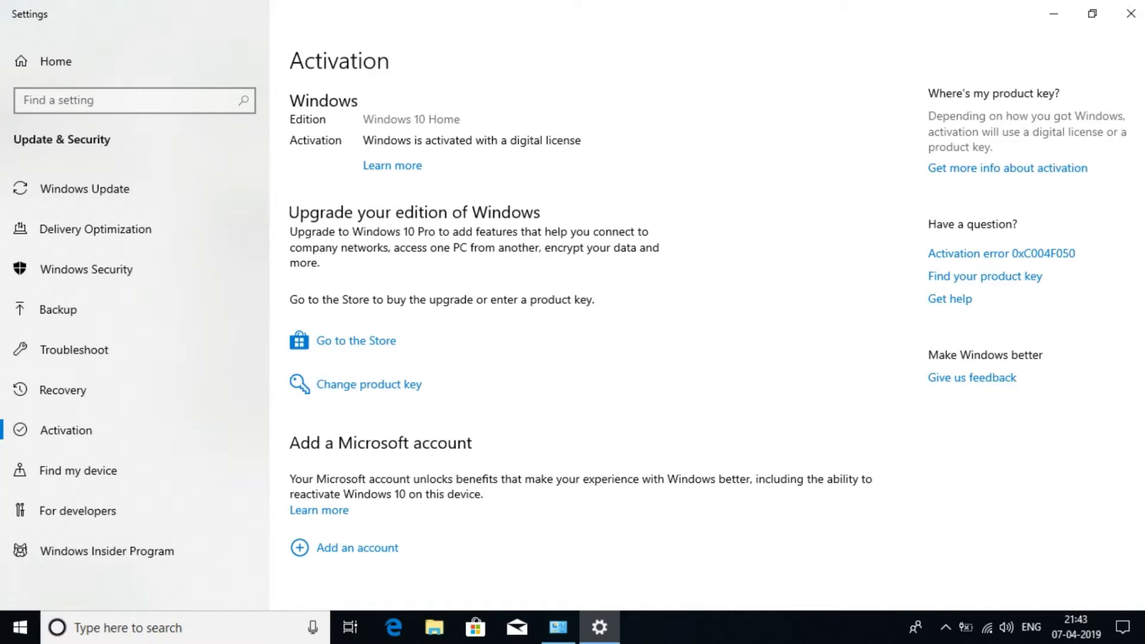
pyautogui.hotkey('alt', 'F4')
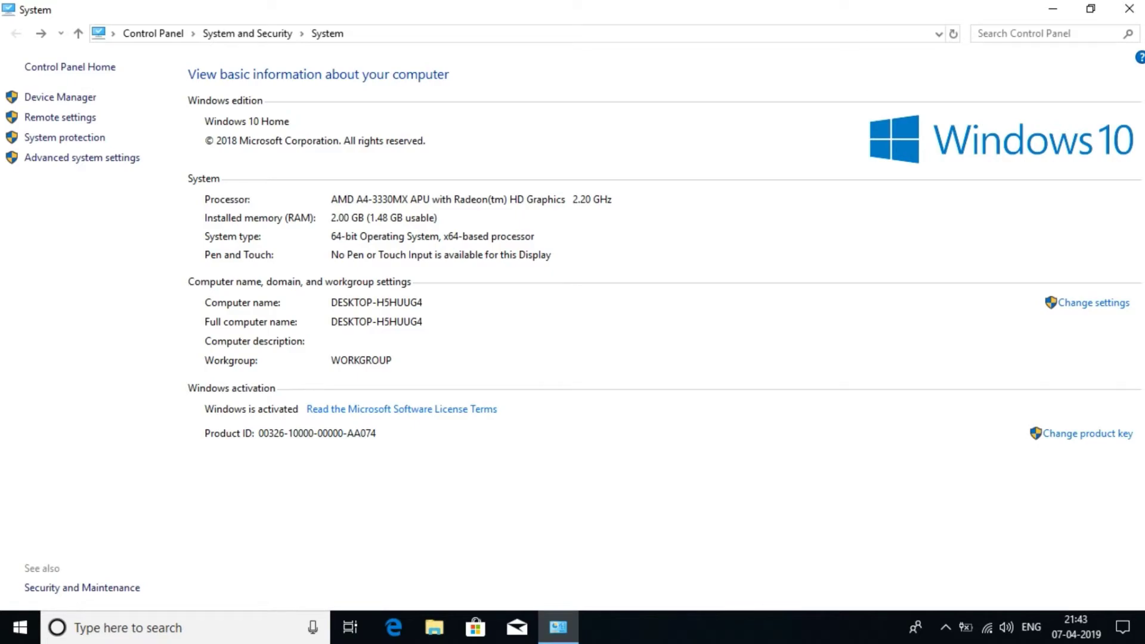
# Close the System window and open Settings > Personalization > Colors, now unlocked.
pyautogui.click(1129, 8)
pyautogui.click(1123, 627)
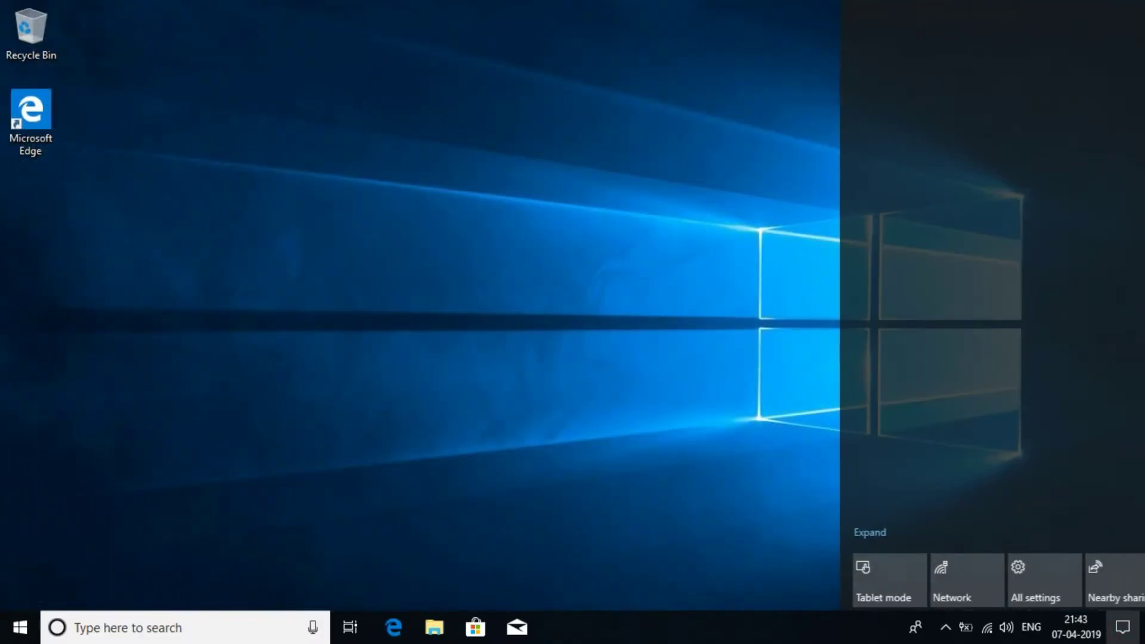
pyautogui.click(1035, 579)
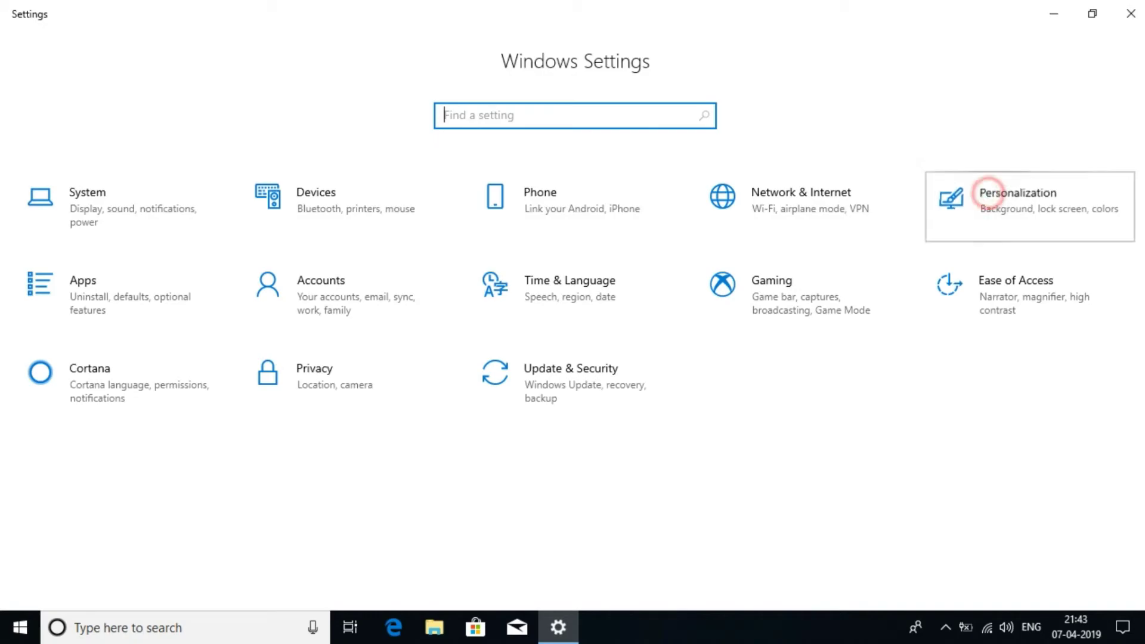
pyautogui.click(984, 192)
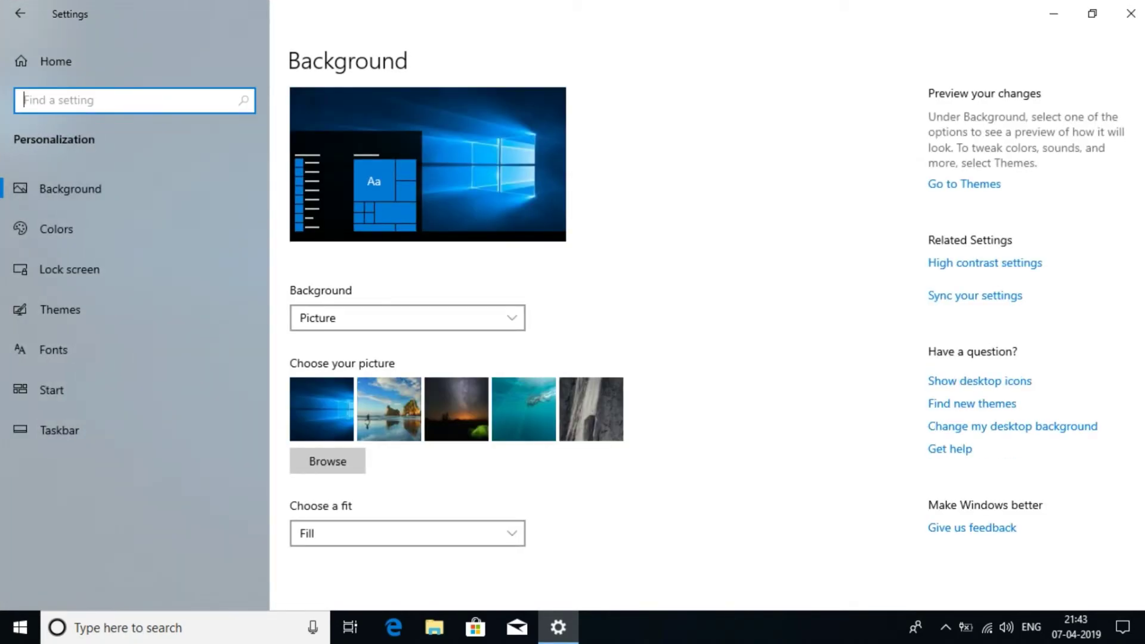
pyautogui.click(159, 219)
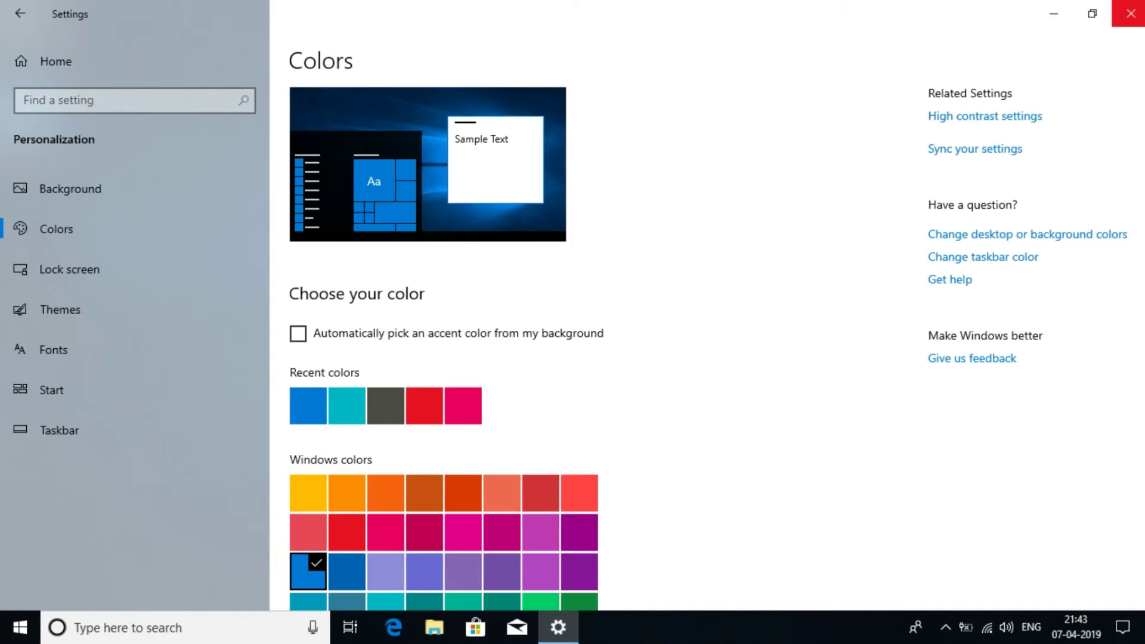
# Close the Settings window, leaving the default-wallpaper desktop visible.
pyautogui.click(1131, 13)
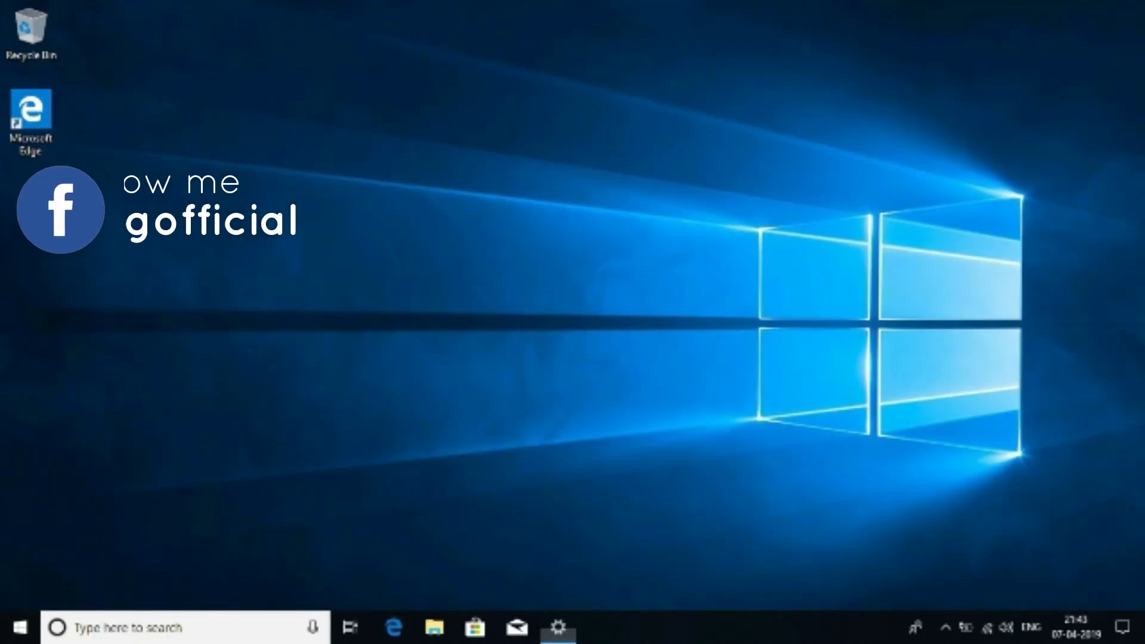